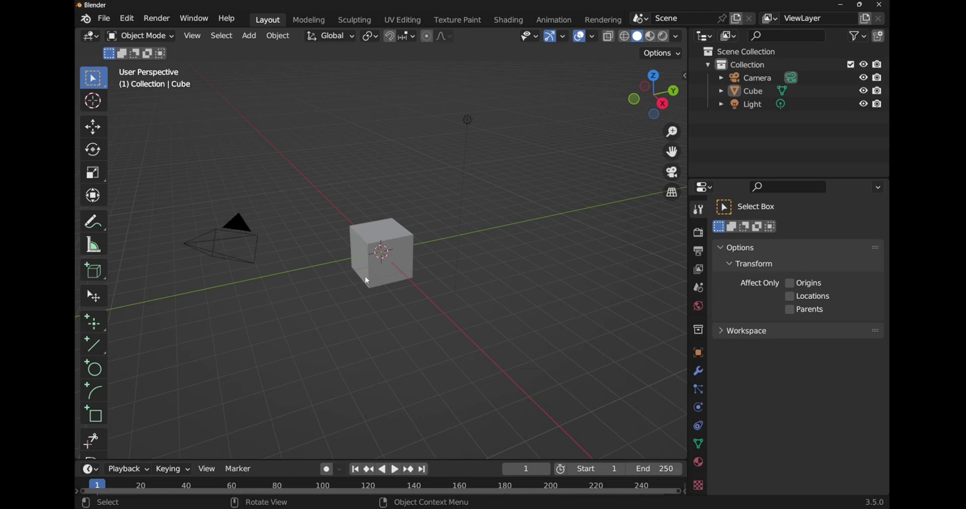
Delete the default cube, leaving only the camera and light in the scene
click(388, 272)
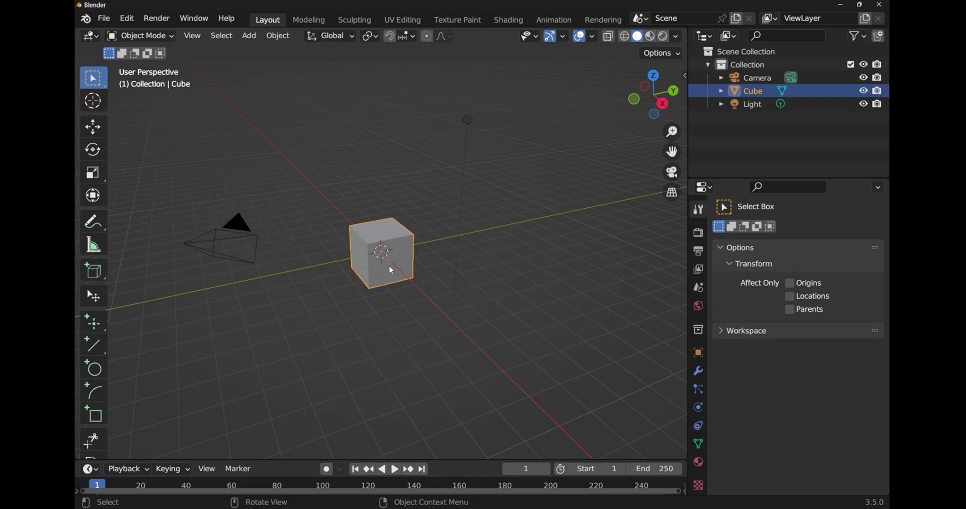
key(Delete)
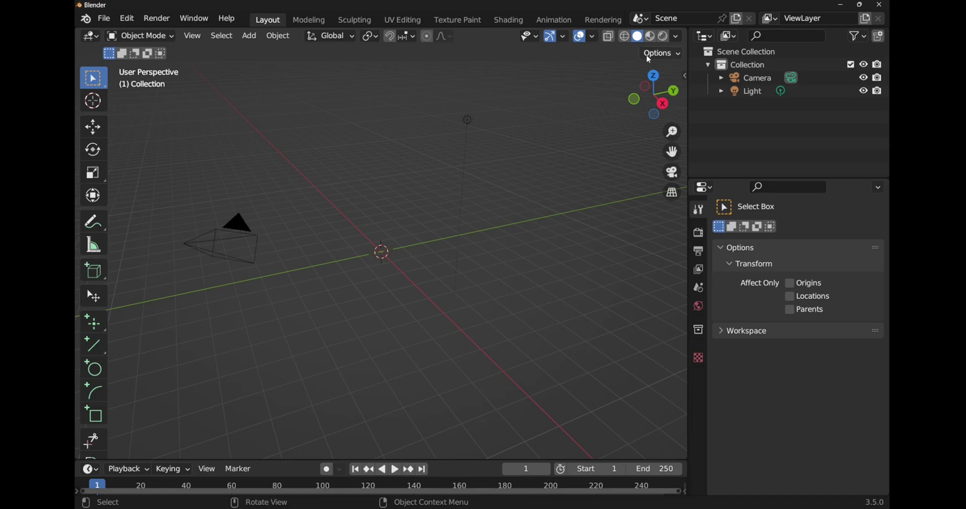
Add a new CAD Sketcher sketch from the Sketcher sidebar tab so the workplanes appear
click(685, 75)
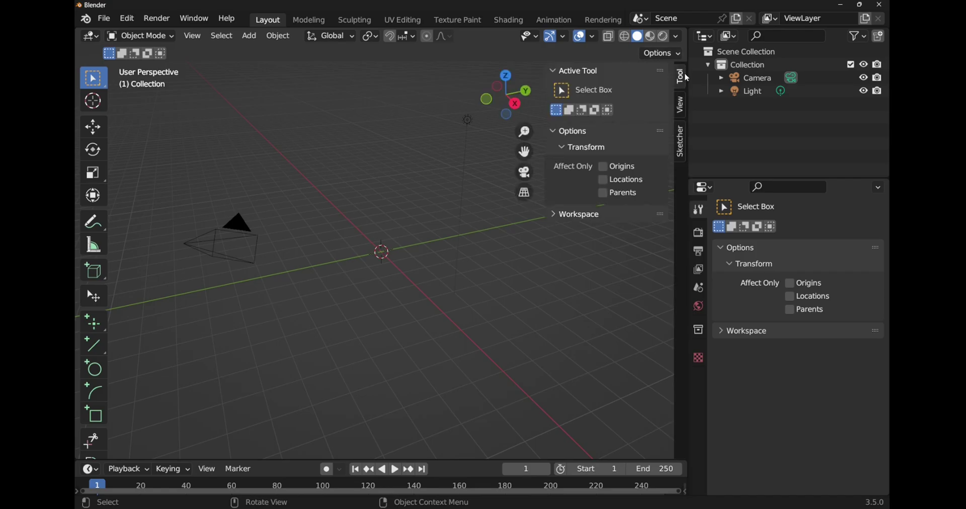
click(682, 143)
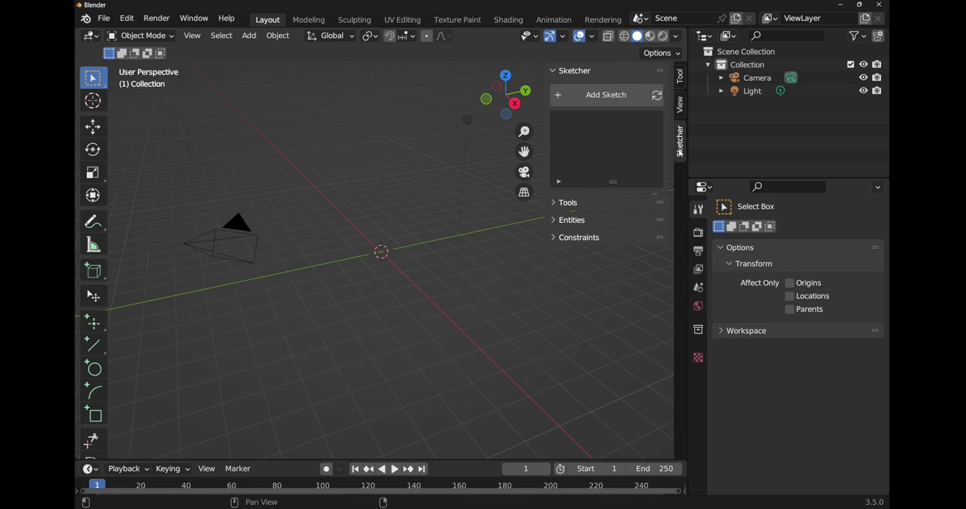
click(600, 98)
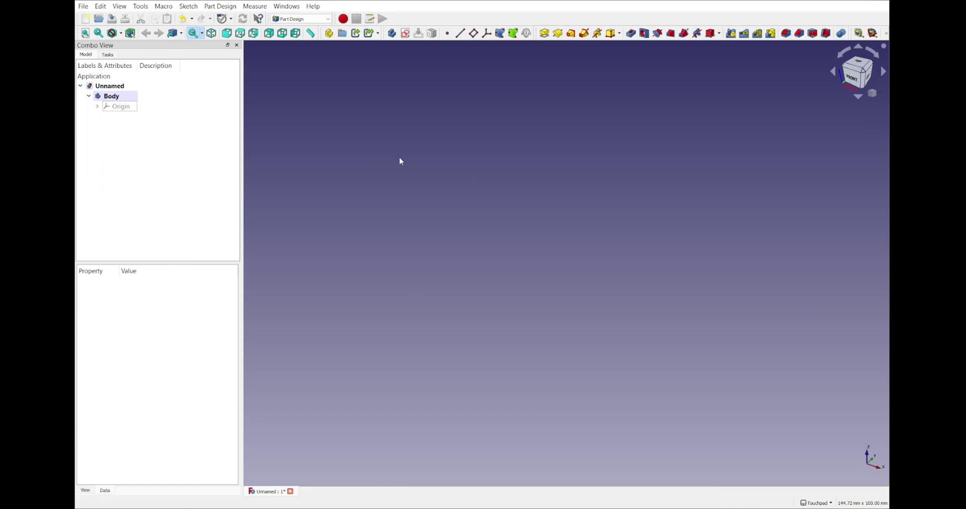
Create a new FreeCAD sketch on the XY_Plane and tilt the view
click(406, 34)
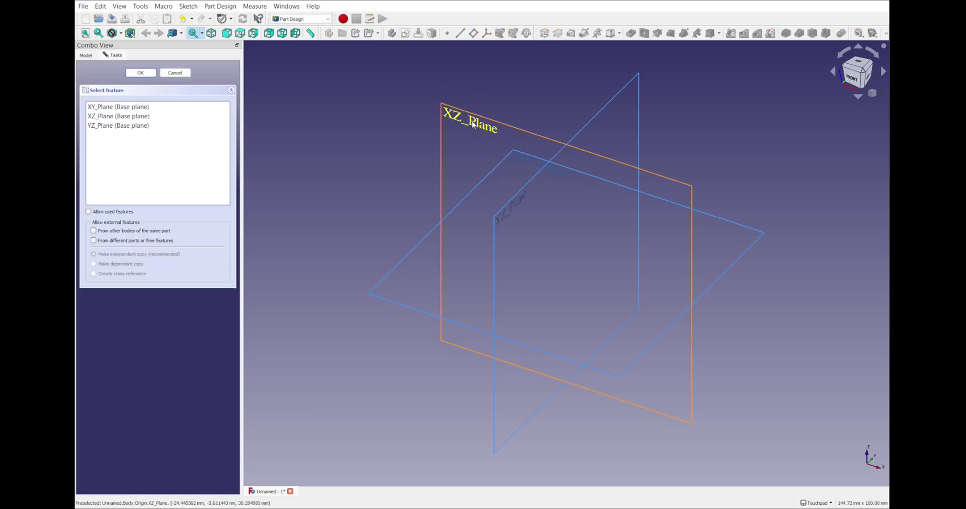
click(525, 166)
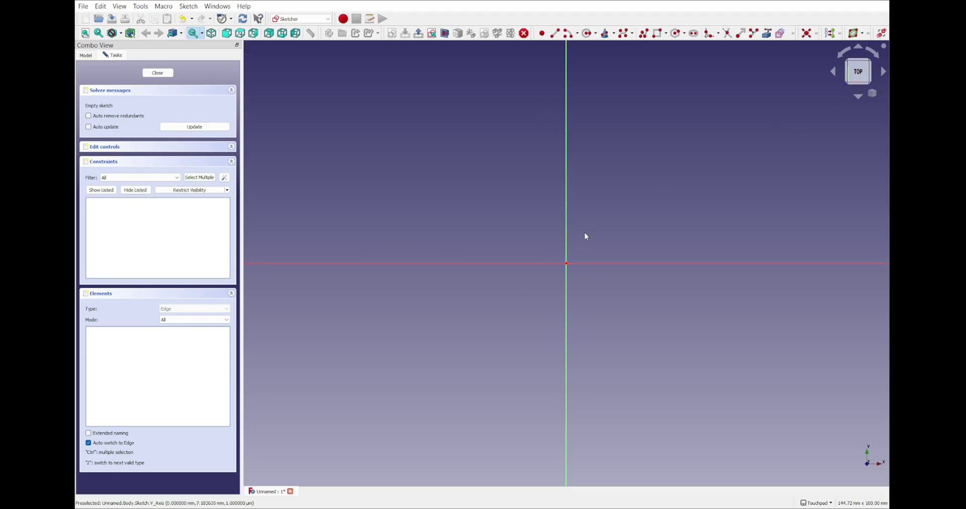
mouse_move(634, 268)
middle_down()
mouse_move(636, 183)
mouse_move(531, 351)
mouse_move(513, 356)
middle_up()
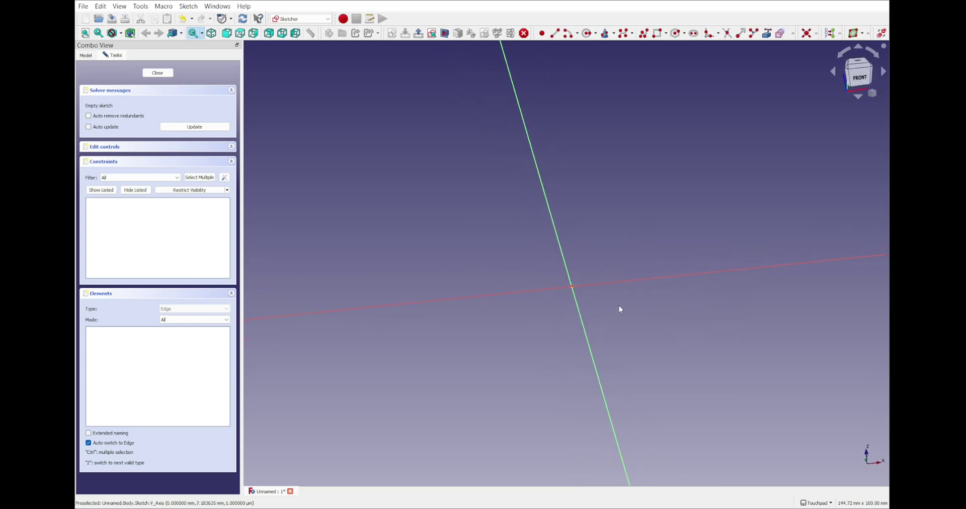
Draw a circle centred on the origin and close the sketch
click(586, 34)
click(572, 286)
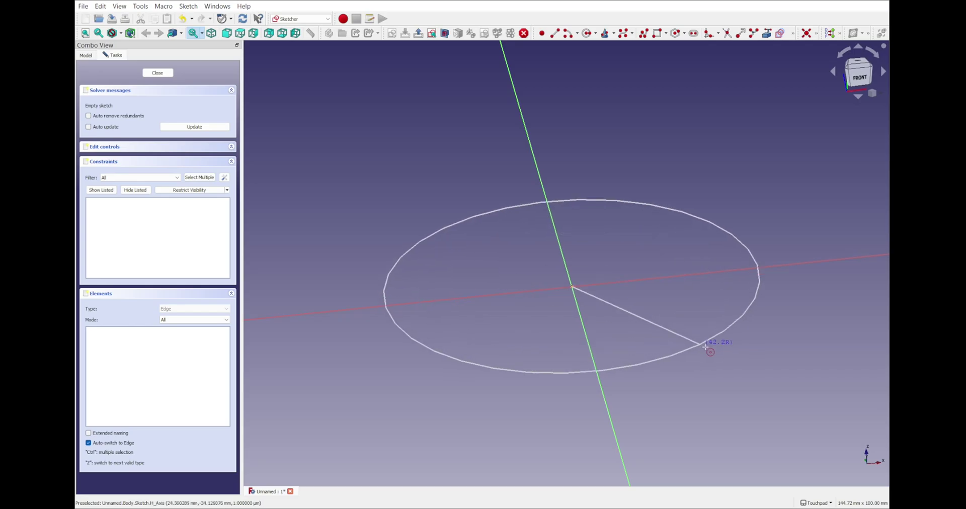
click(715, 352)
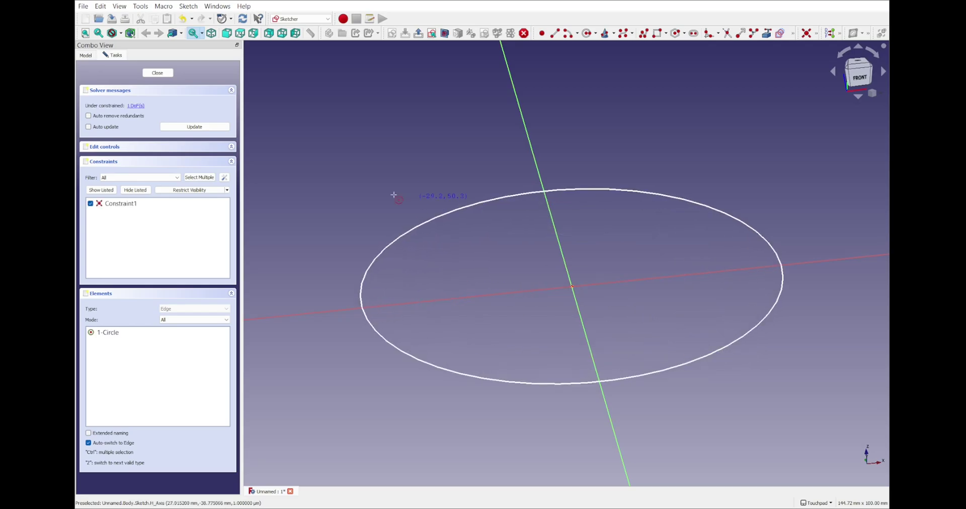
click(157, 73)
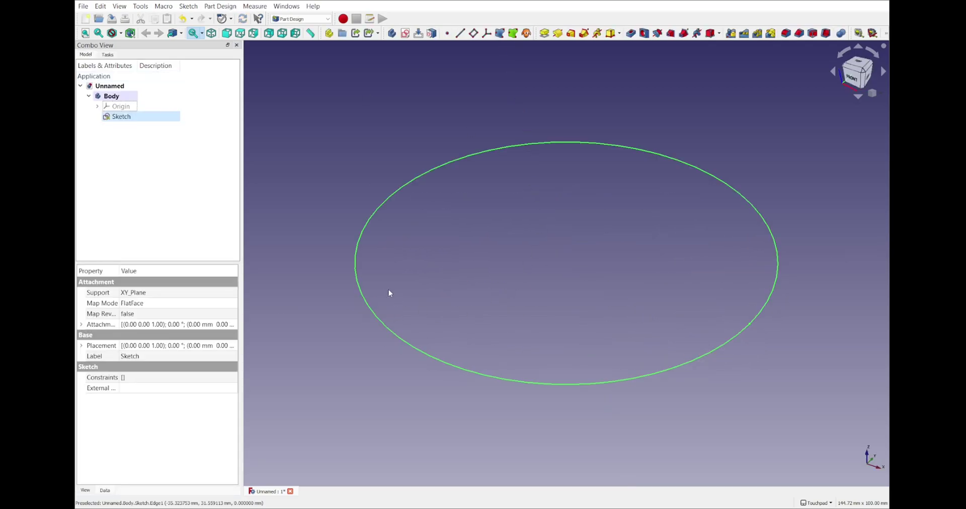
scroll(503, 227, down, 1)
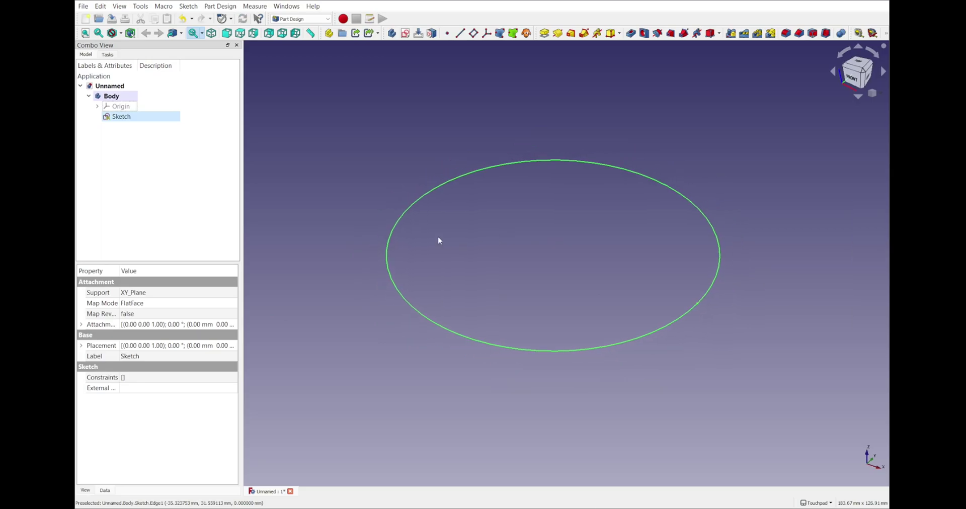
Back in Blender, start the sketch on the horizontal XY workplane
key(alt+Tab)
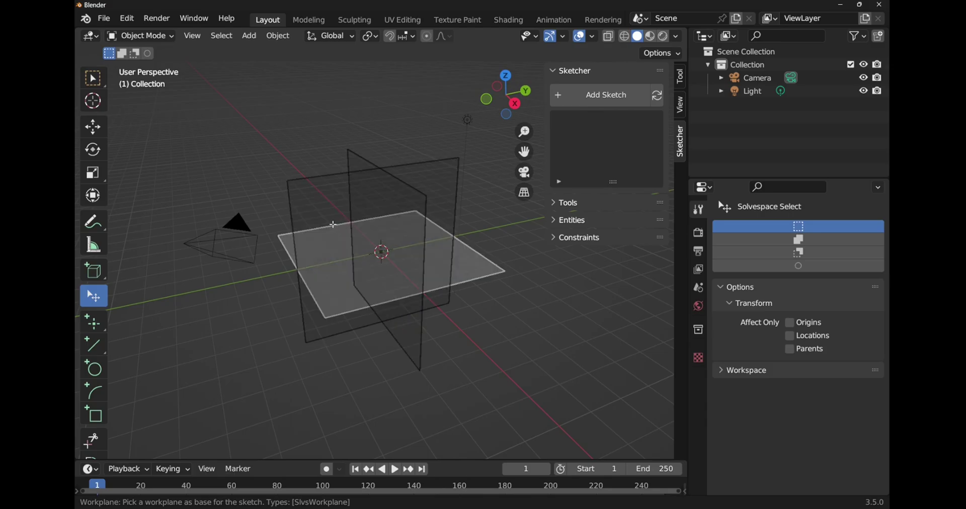
click(333, 224)
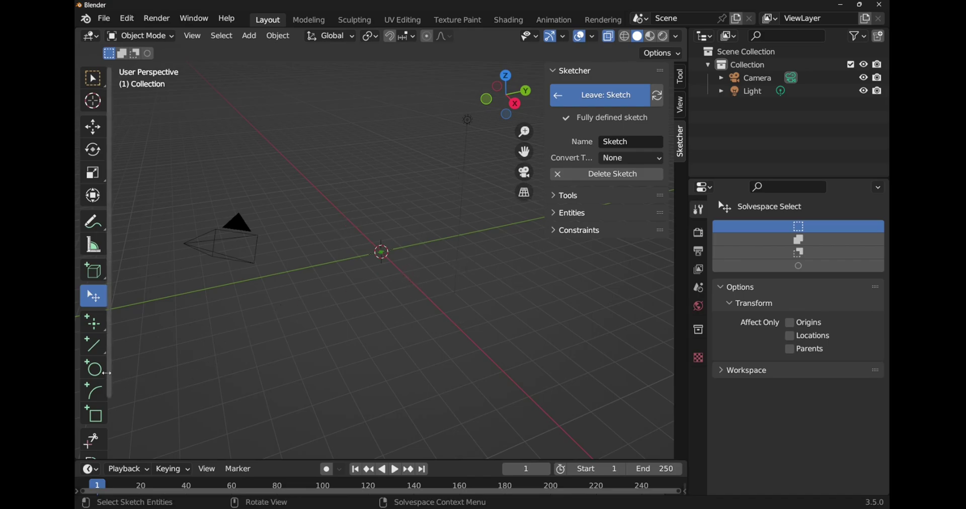
Draw a 2D circle centred on the sketch origin, with the Entities list expanded and widened
click(96, 371)
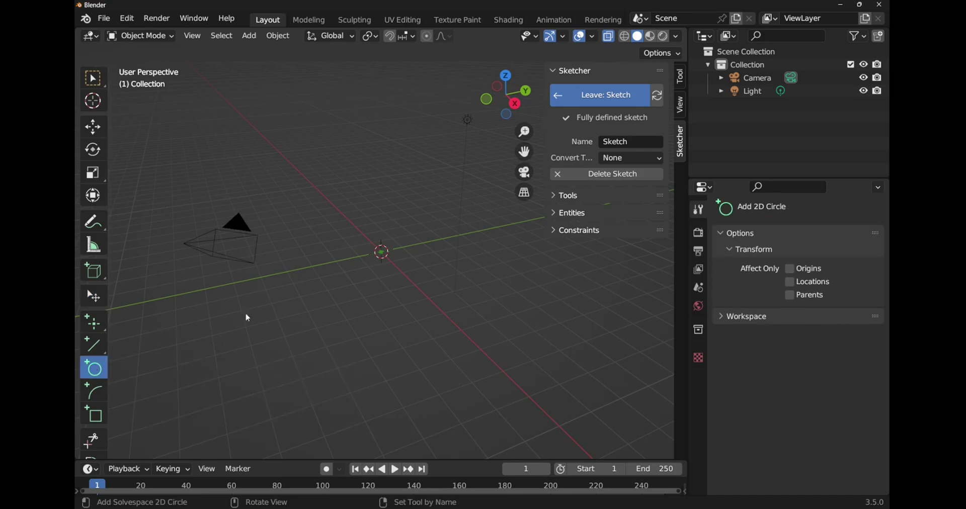
click(322, 310)
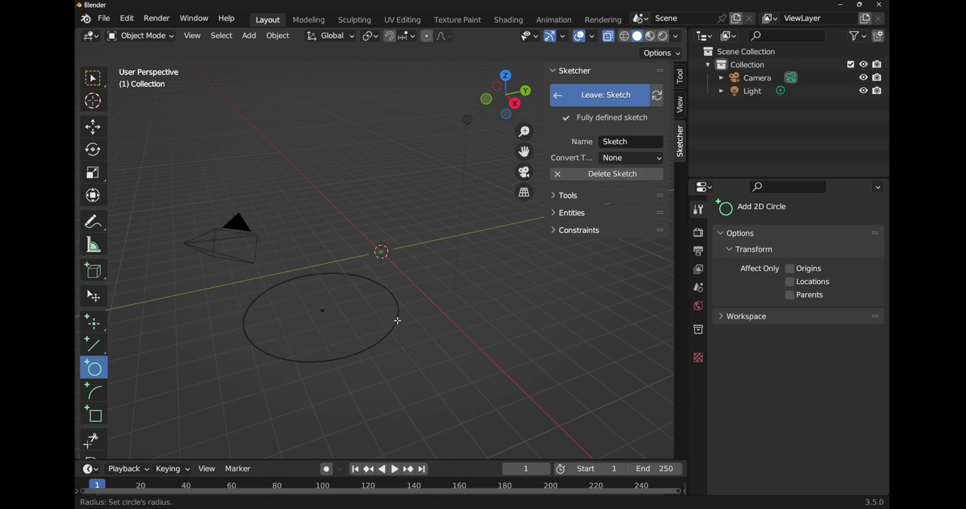
key(Escape)
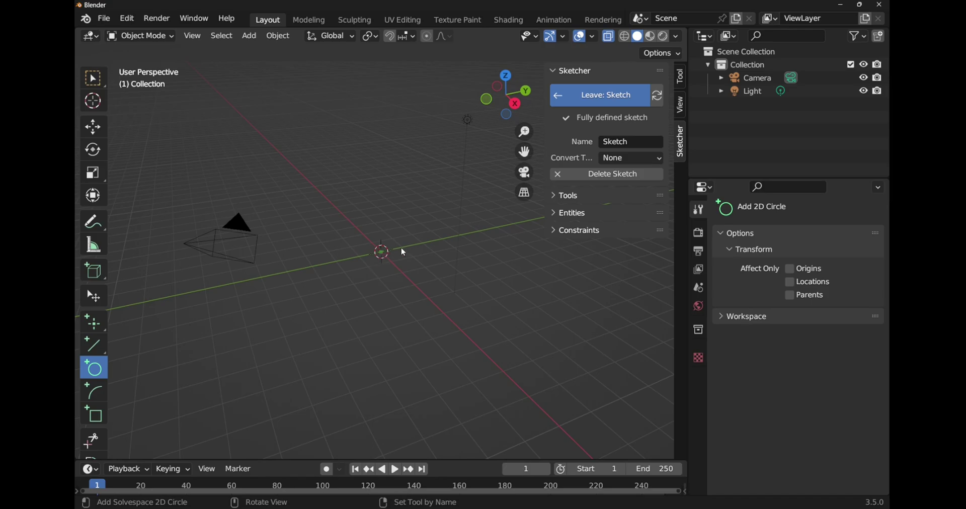
click(556, 218)
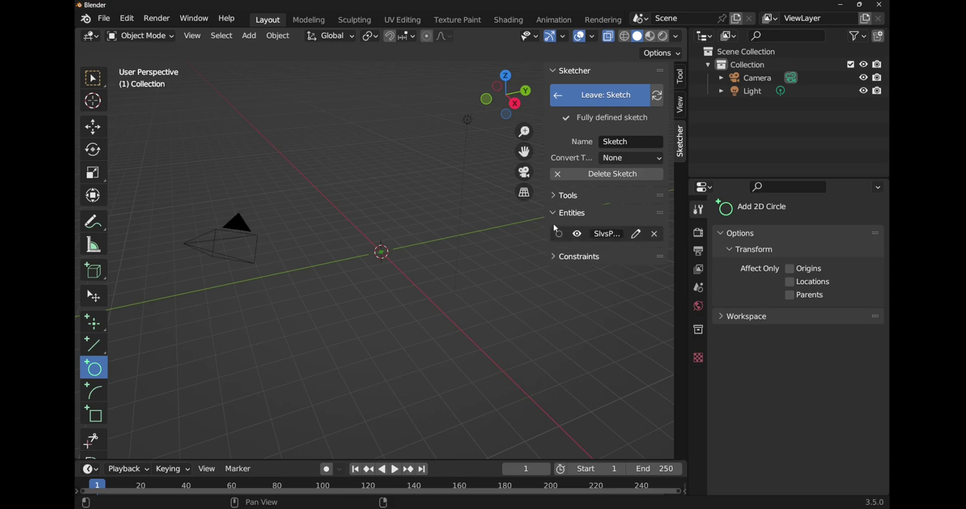
mouse_move(544, 223)
mouse_down()
mouse_move(484, 223)
mouse_move(501, 223)
mouse_up()
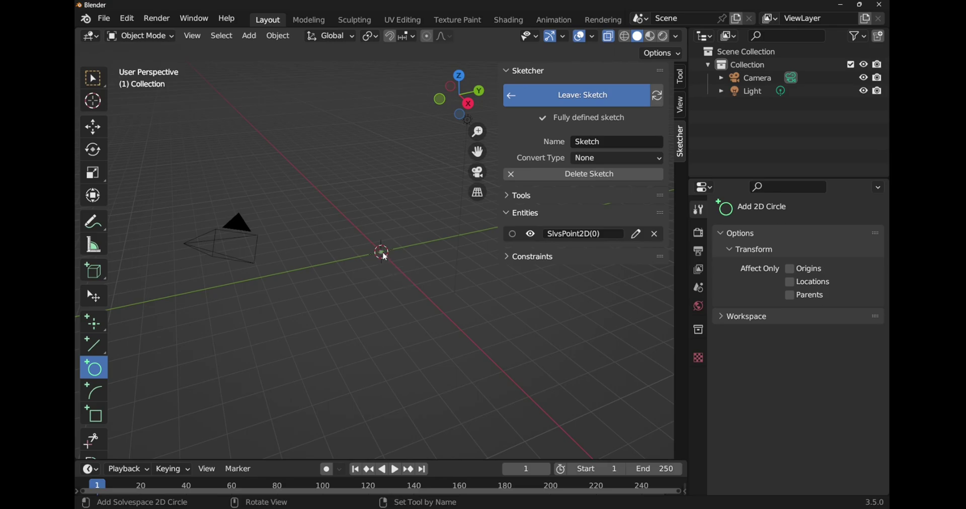
click(382, 253)
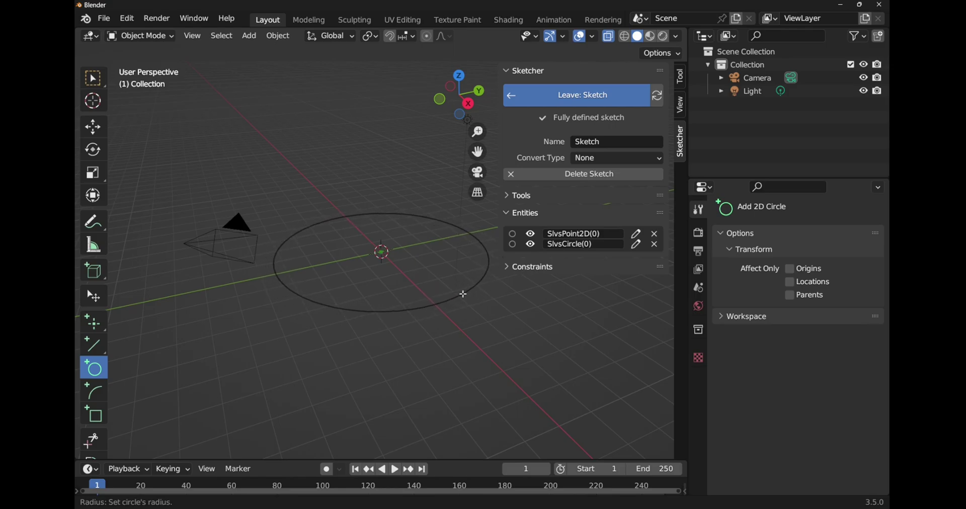
click(463, 293)
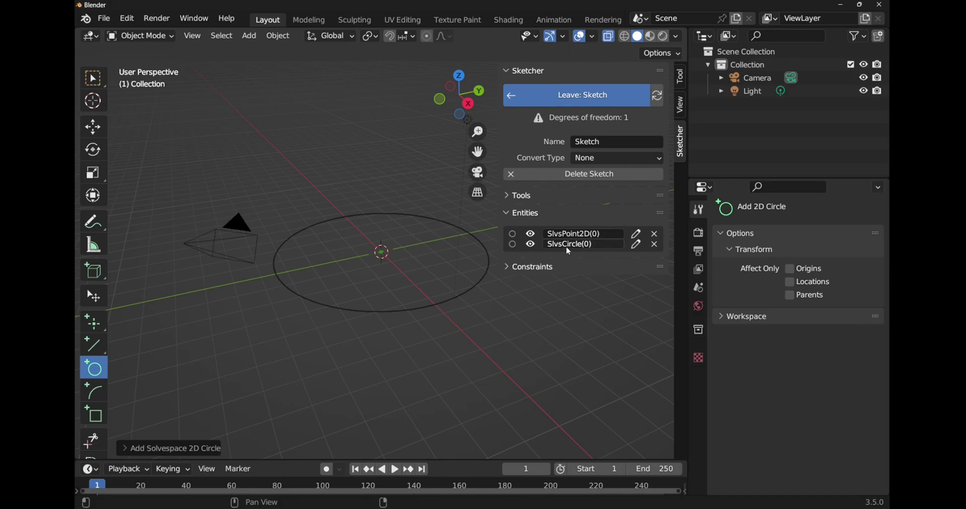
Uncheck Fixed on centre point SlvsPoint2D(0), giving the sketch three degrees of freedom
click(640, 236)
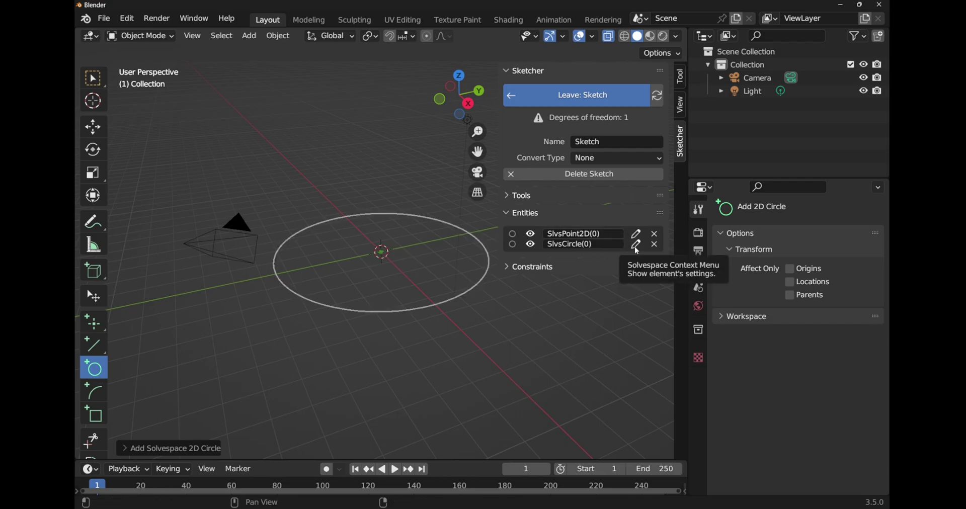
click(637, 246)
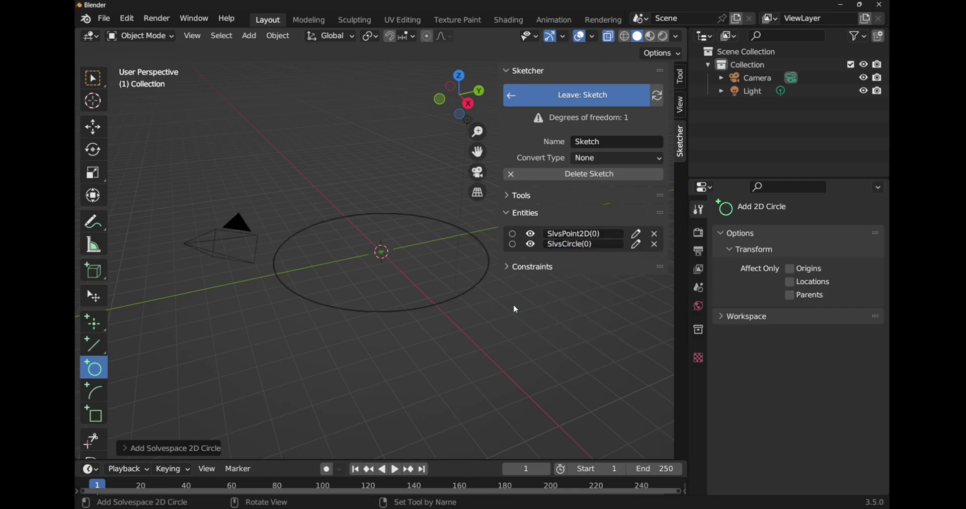
click(637, 234)
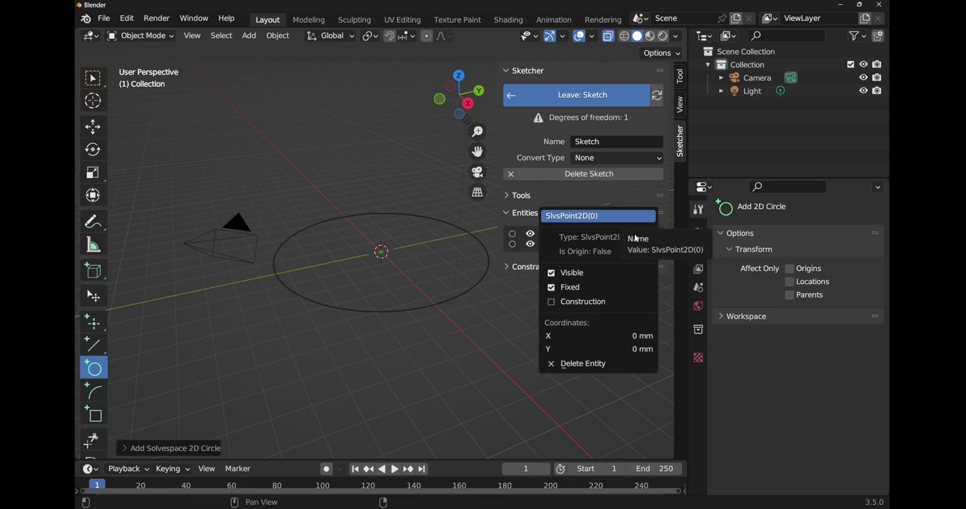
click(552, 288)
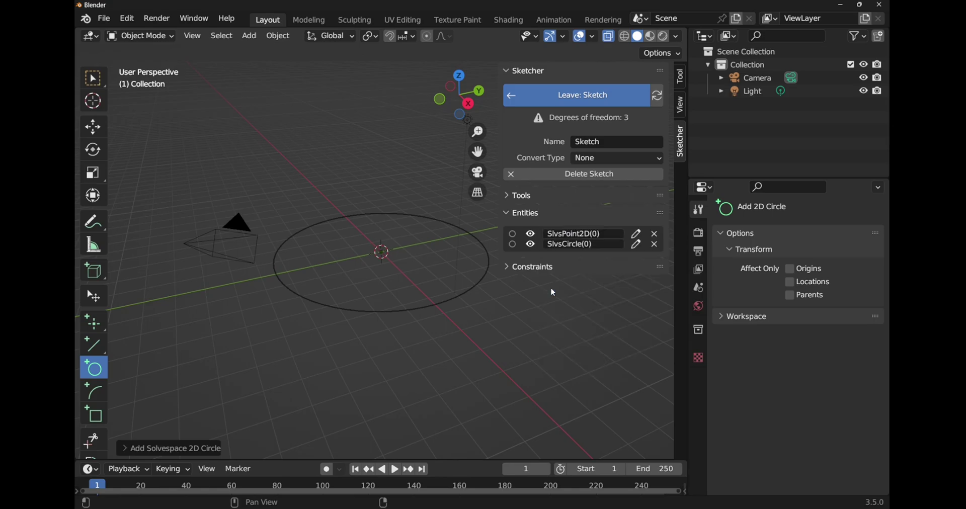
click(636, 235)
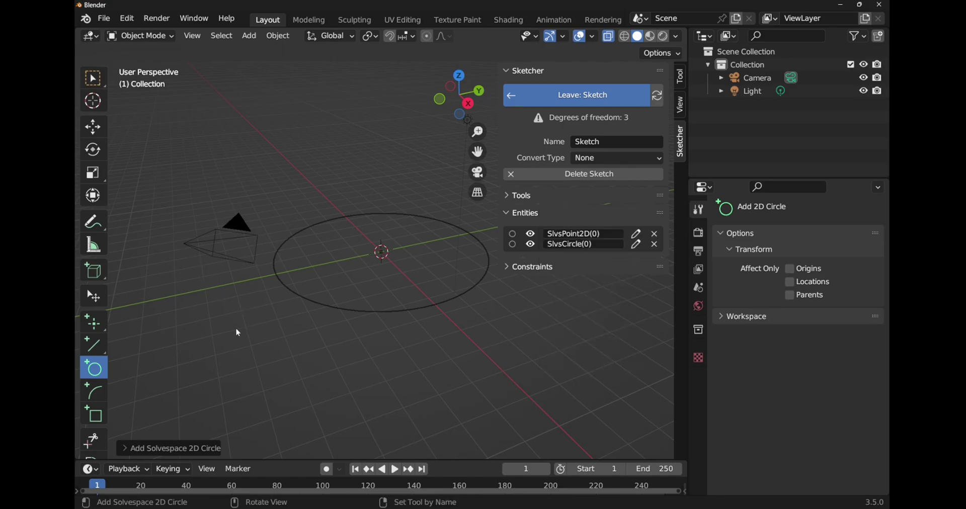
Enlarge the free circle by dragging its edge and move it by its centre
key(Escape)
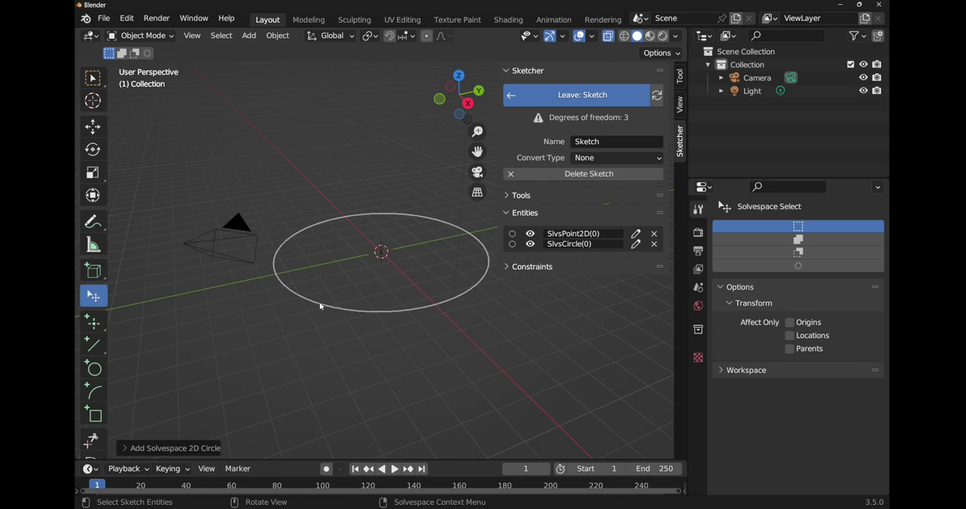
drag(322, 307, 308, 339)
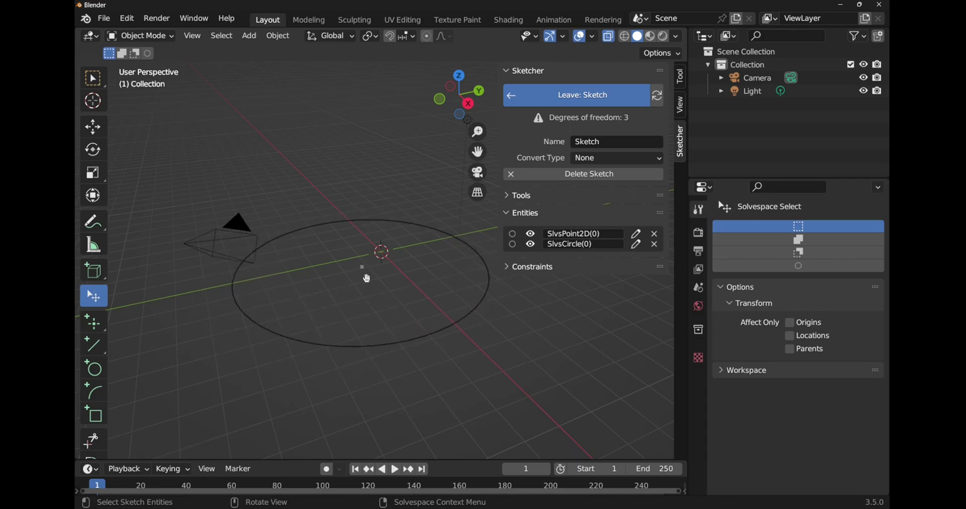
mouse_move(368, 280)
mouse_down()
mouse_move(431, 352)
mouse_move(442, 271)
mouse_move(266, 253)
mouse_move(390, 347)
mouse_move(371, 201)
mouse_move(390, 268)
mouse_move(362, 270)
mouse_up()
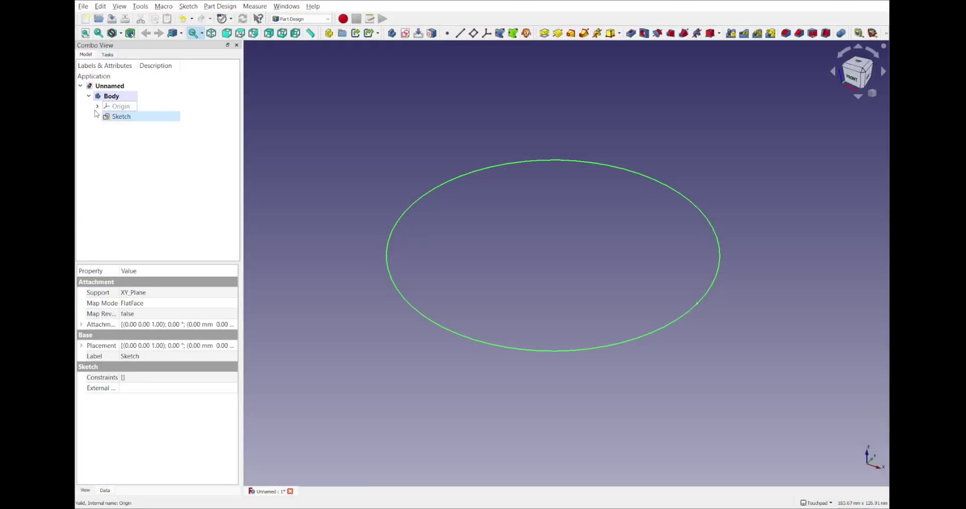
In FreeCAD's circle sketch, delete the centre constraint, resize and move the circle, and pick the origin
double_click(119, 117)
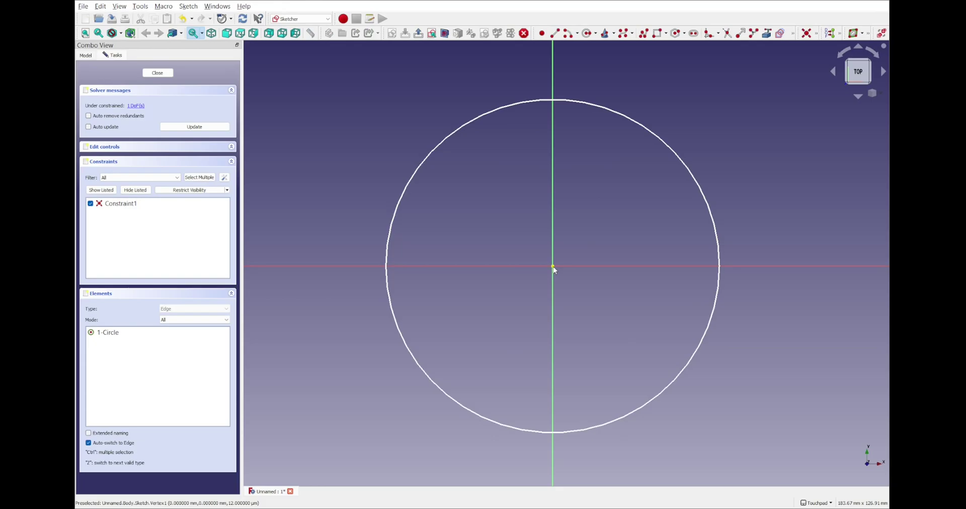
click(118, 206)
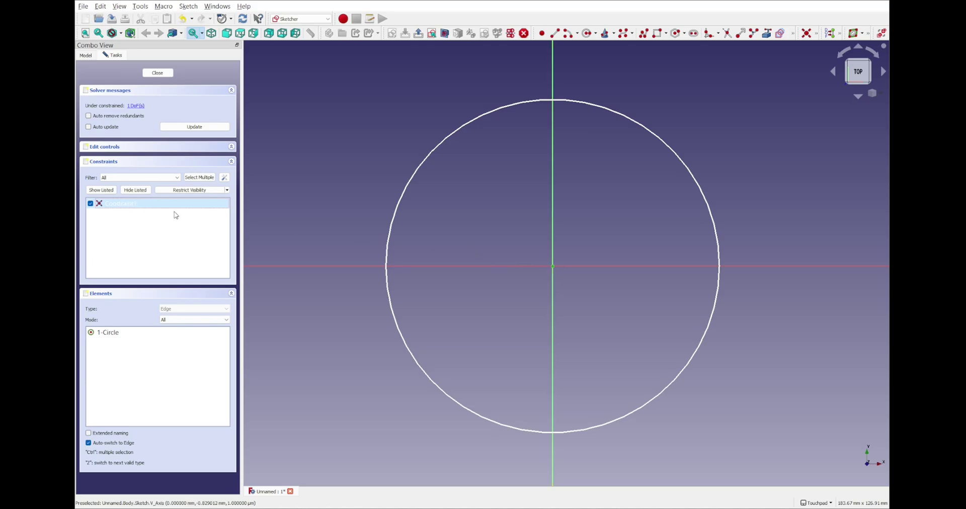
key(Delete)
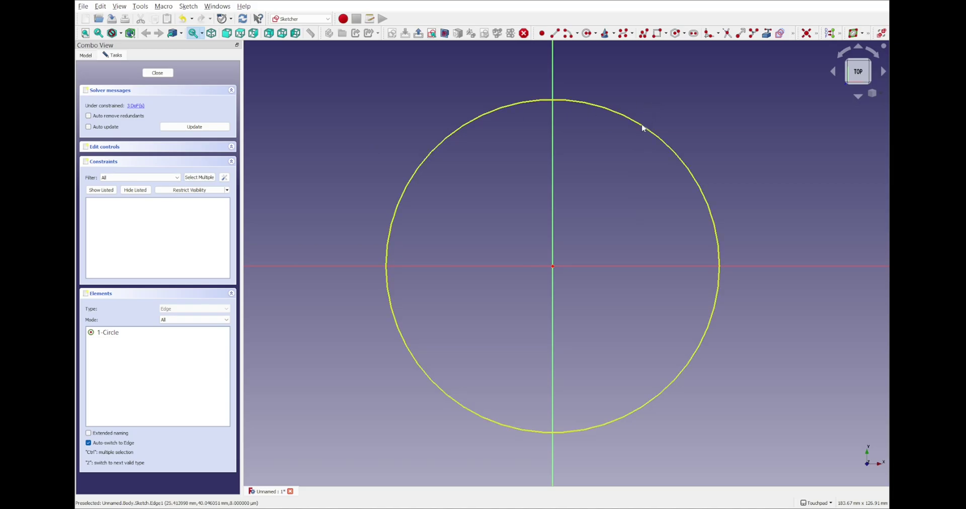
drag(642, 128, 636, 155)
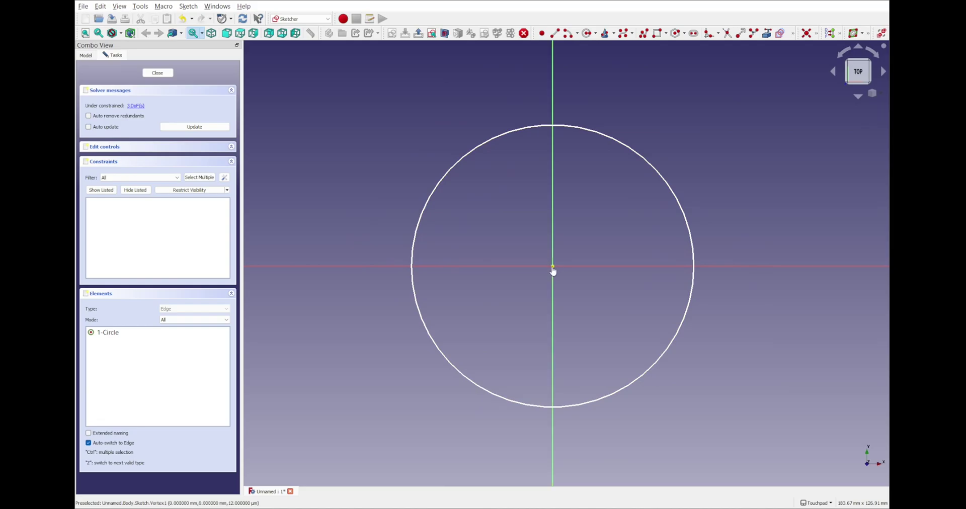
mouse_move(553, 266)
mouse_down()
mouse_move(683, 337)
mouse_move(438, 368)
mouse_move(572, 204)
mouse_move(578, 352)
mouse_move(492, 316)
mouse_move(507, 308)
mouse_up()
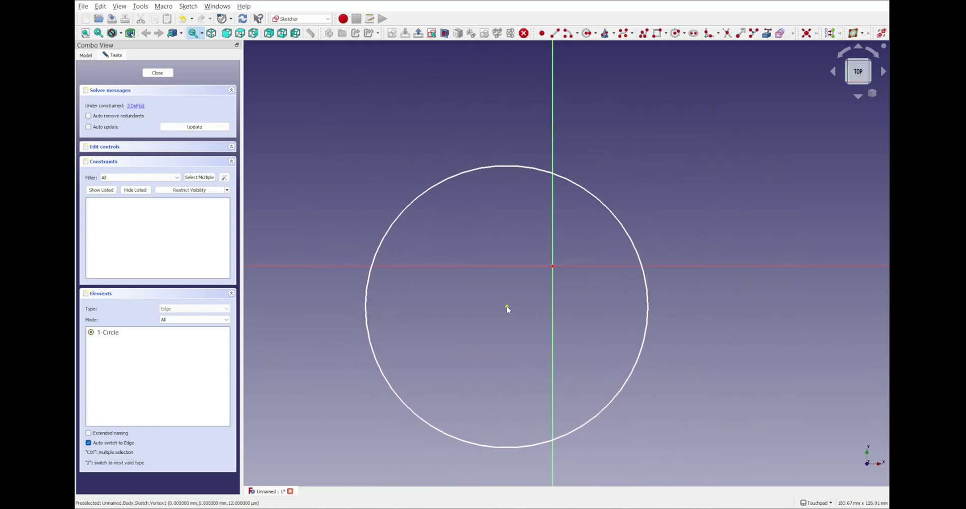
click(553, 266)
Apply the Coincident constraint in FreeCAD, then nudge and select Blender's circle centre point
click(806, 33)
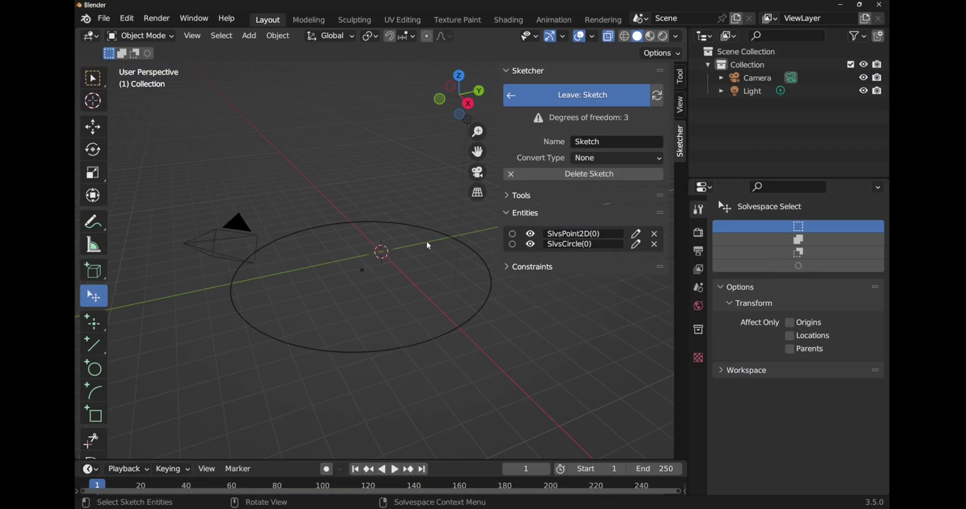
mouse_move(363, 274)
mouse_down()
mouse_move(381, 267)
mouse_move(373, 270)
mouse_up()
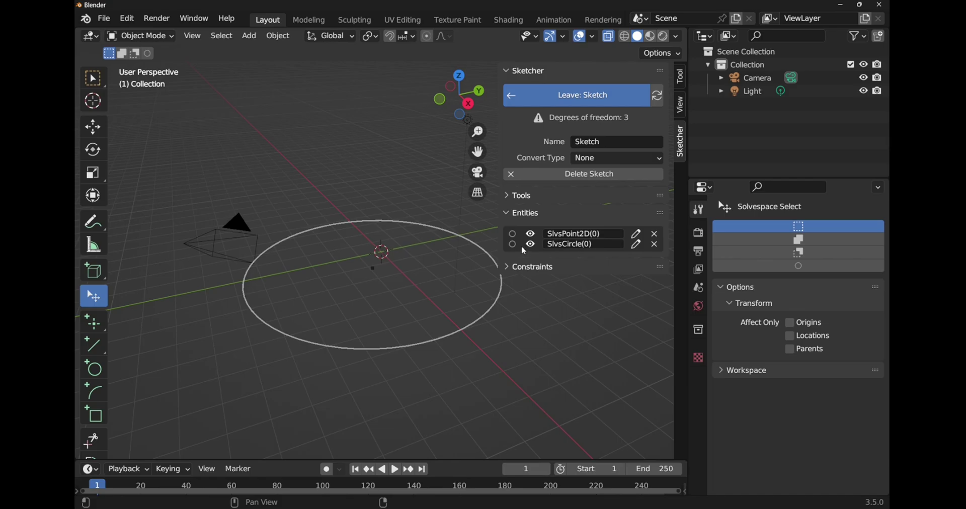
click(373, 269)
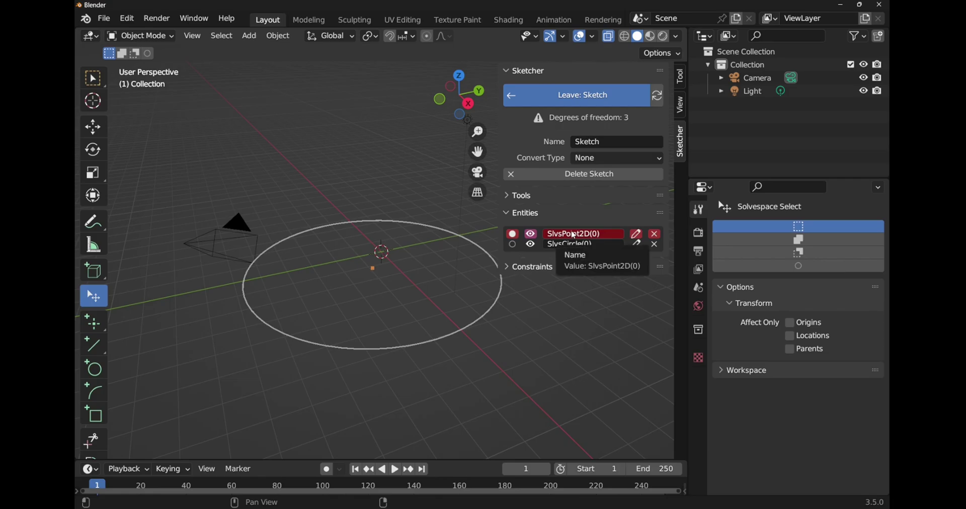
Set centre point SlvsPoint2D(0) to X 0 and Y 0 and tick Fixed
click(637, 234)
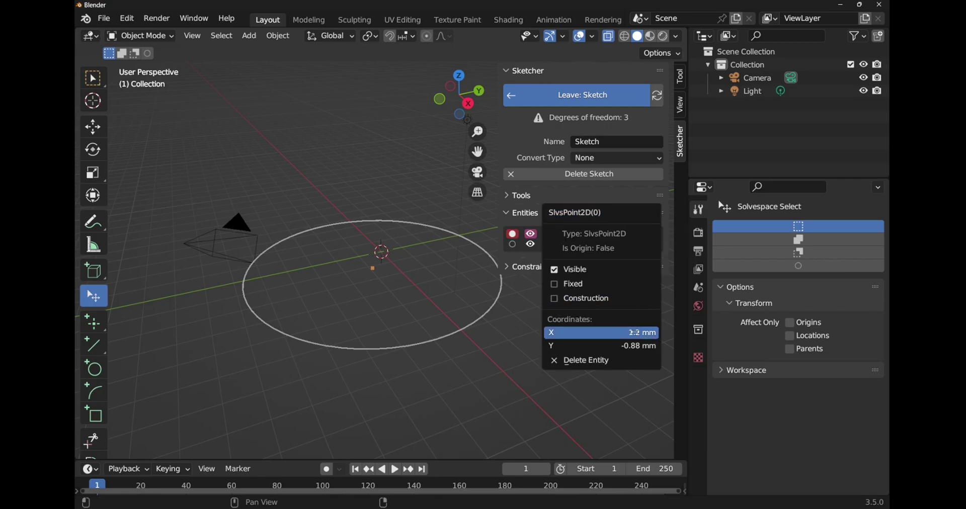
click(637, 333)
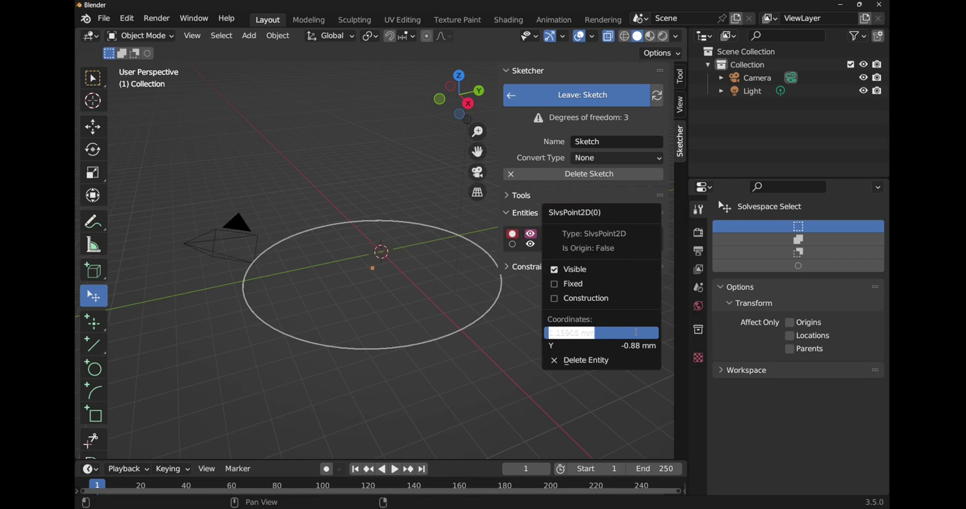
text(0)
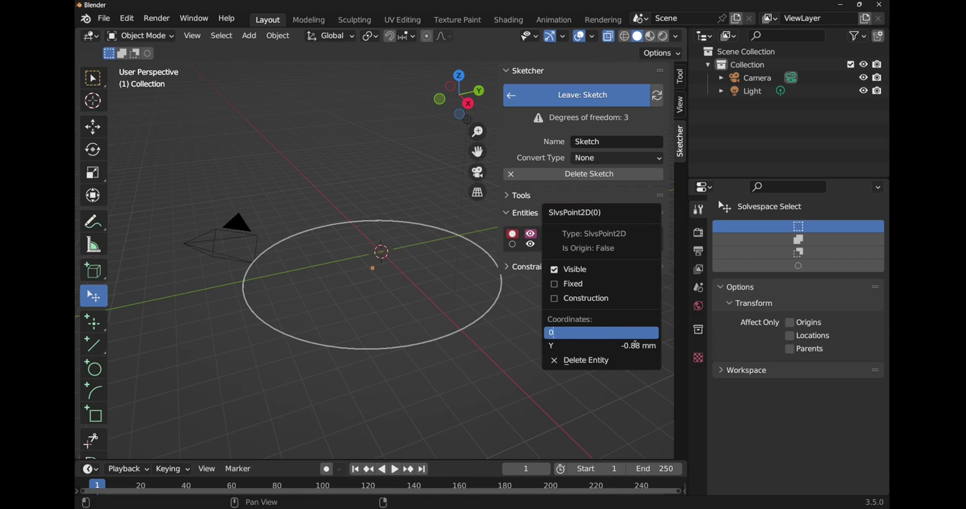
key(Return)
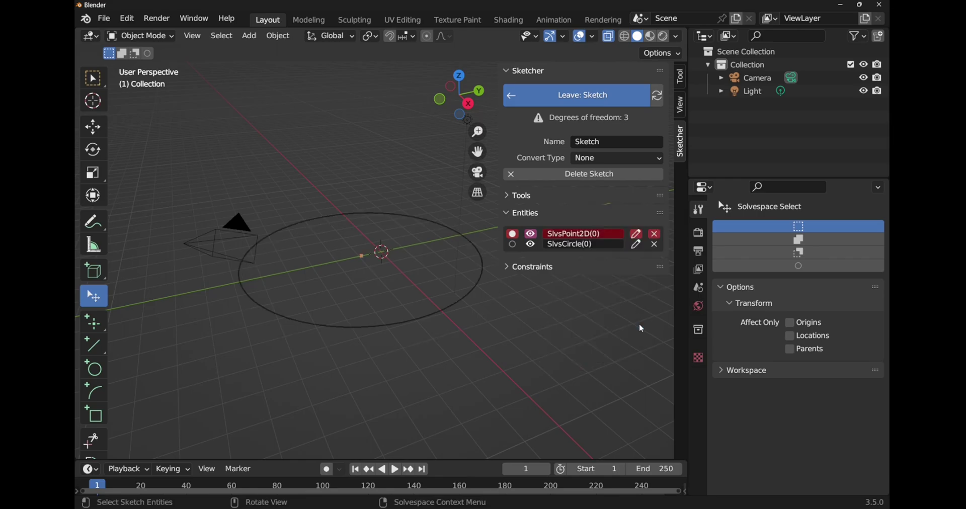
click(638, 234)
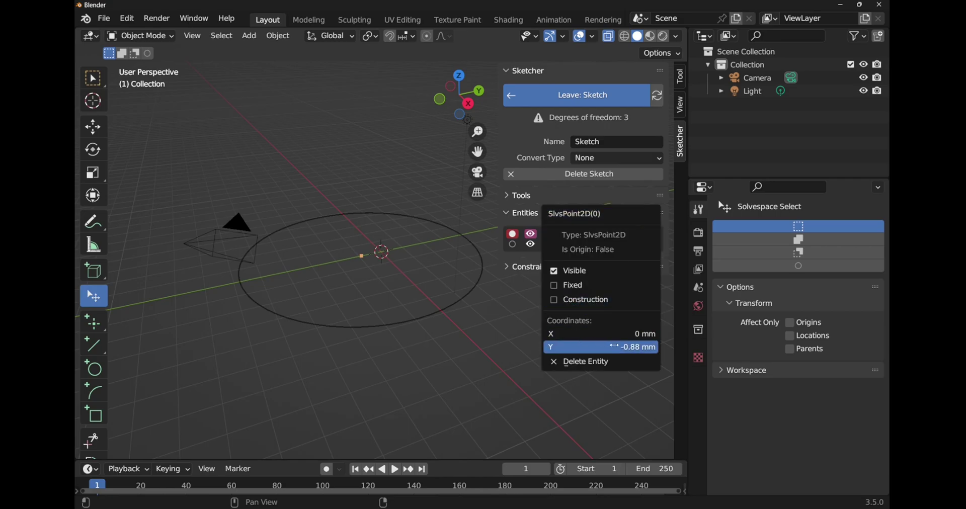
click(638, 347)
text(0)
key(Return)
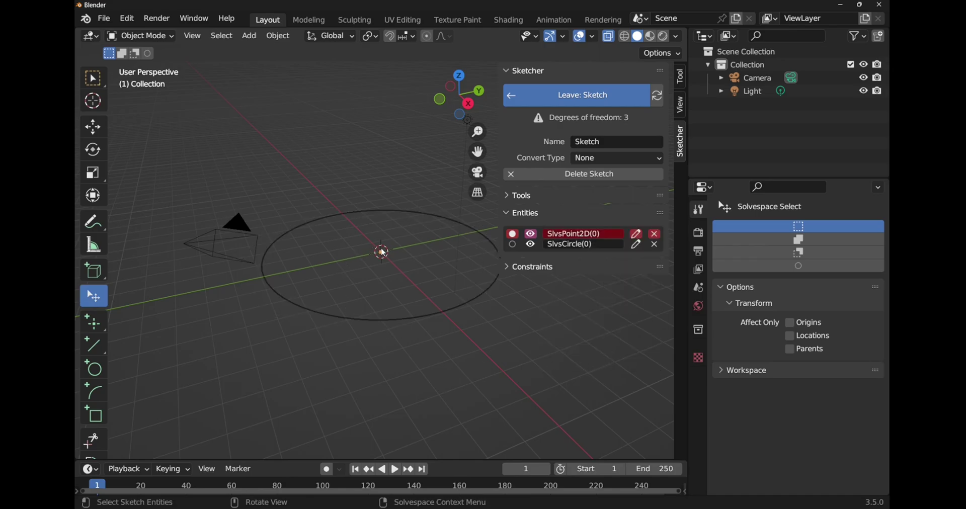
click(637, 234)
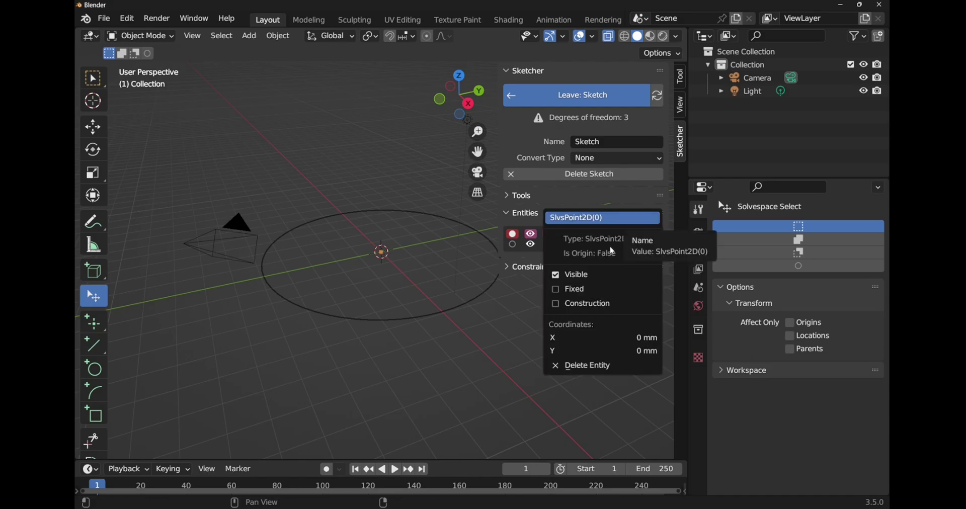
click(556, 291)
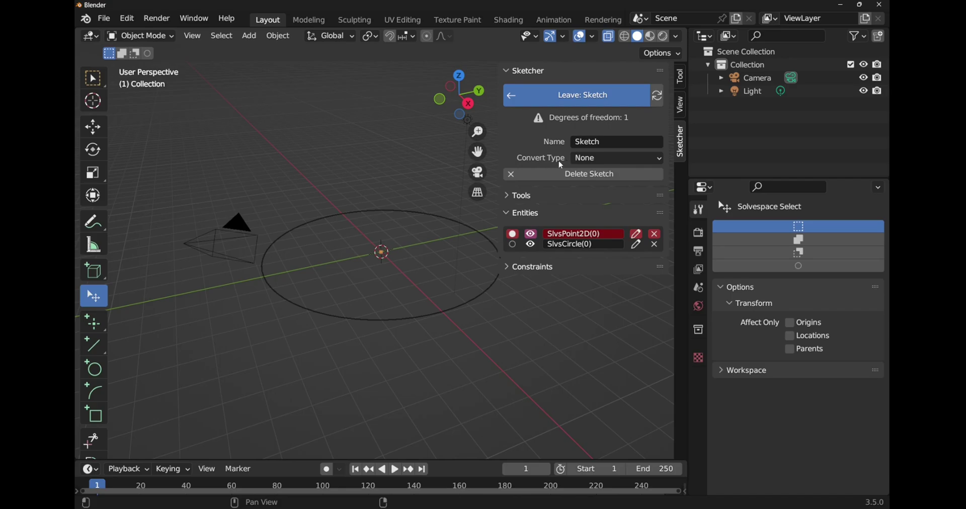
Set Convert Type to Mesh and leave the sketch, producing a filled disc named Sketch
click(656, 161)
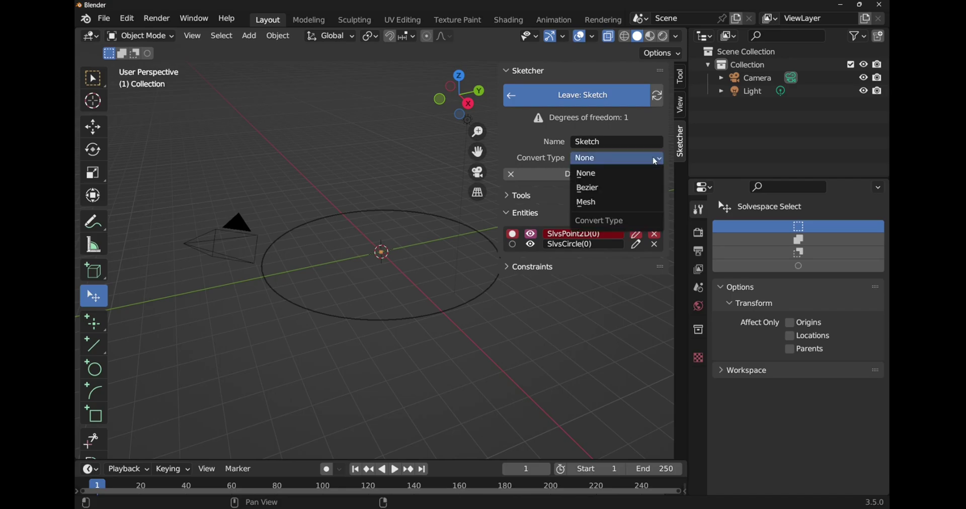
click(619, 202)
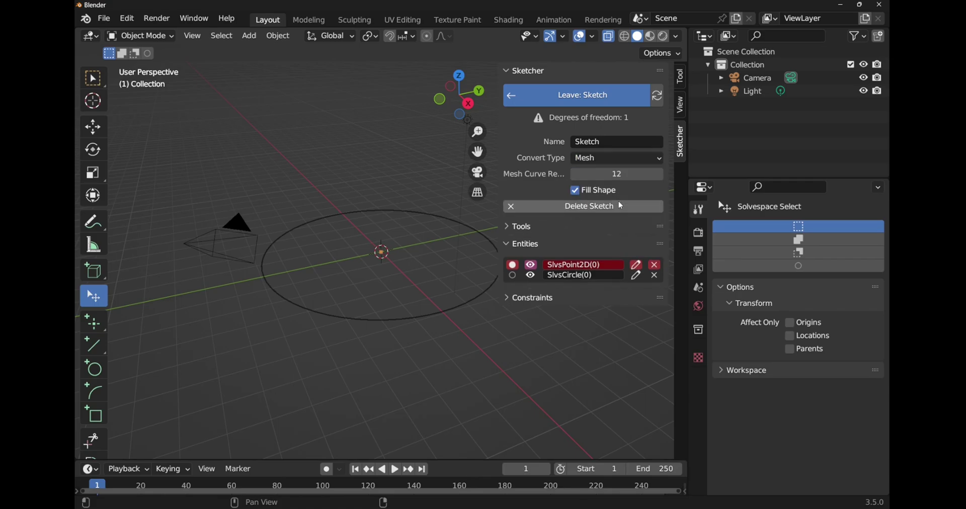
click(585, 103)
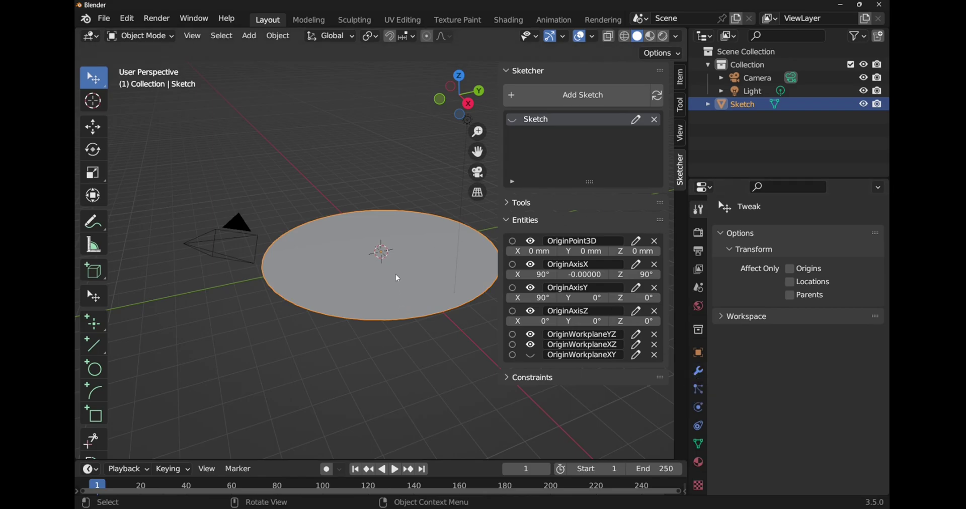
Add a Solidify modifier to the Blender disc with 3 mm thickness and offset 1
click(699, 371)
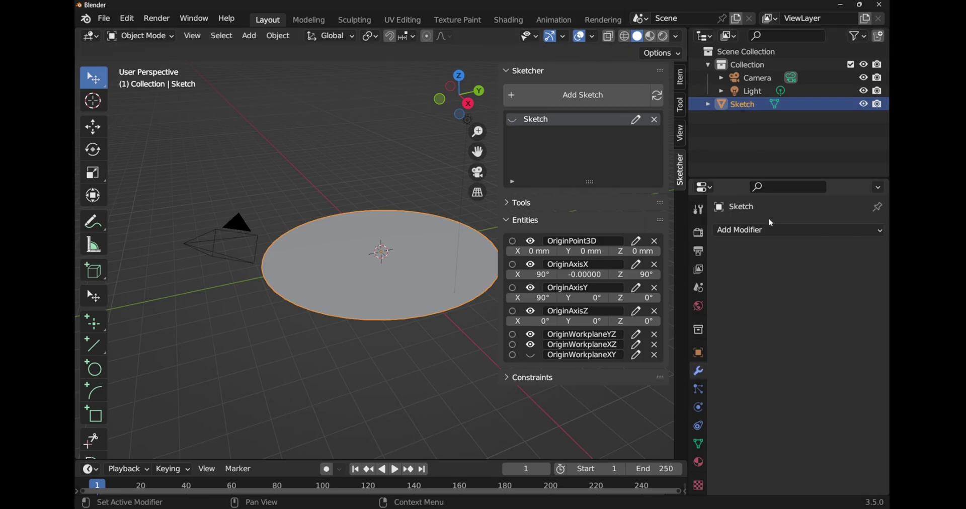
click(776, 230)
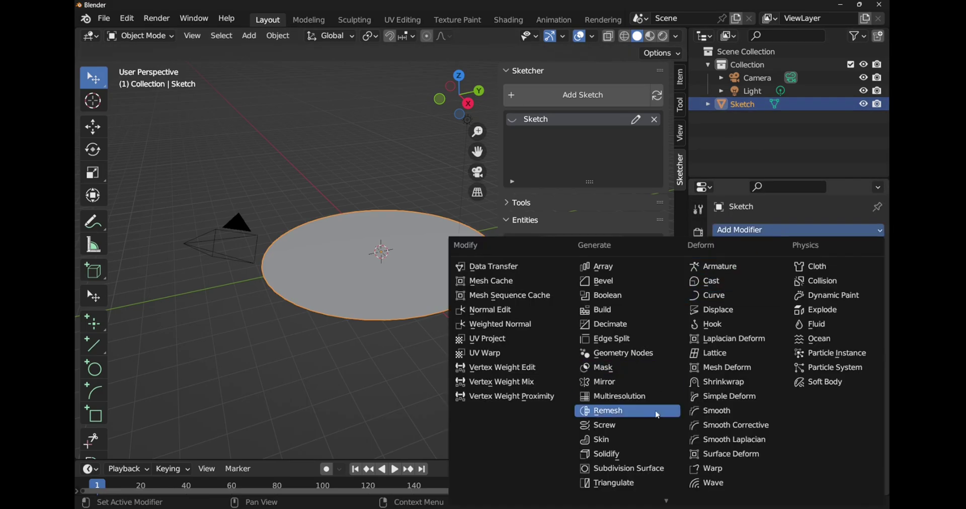
click(642, 455)
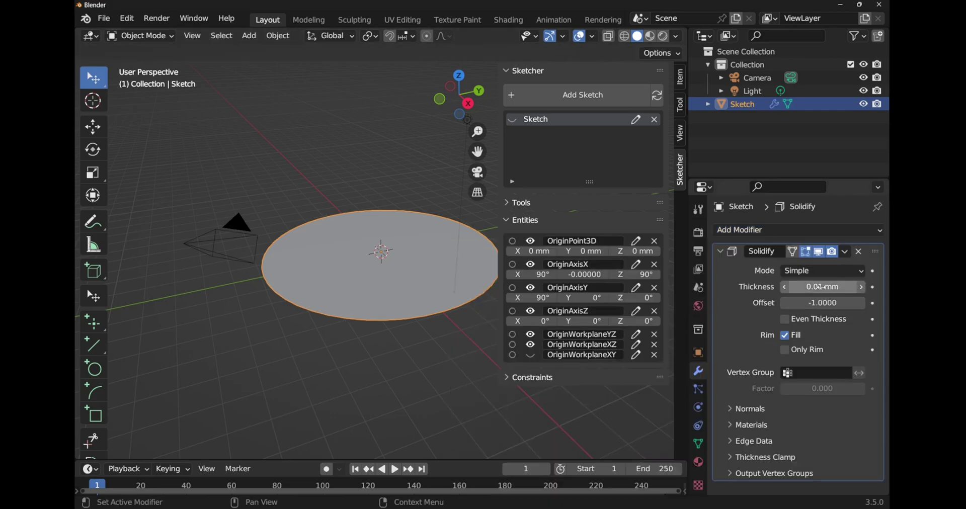
click(820, 286)
text(3)
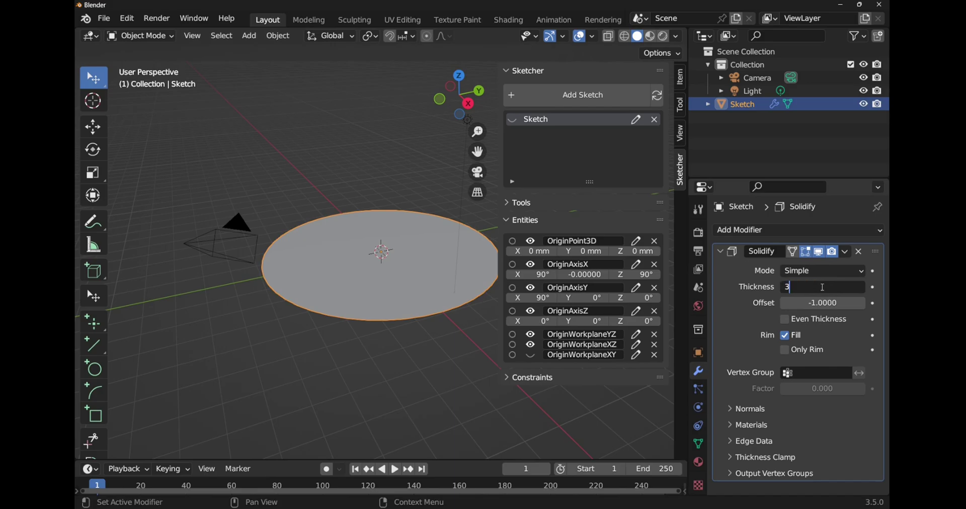
key(Return)
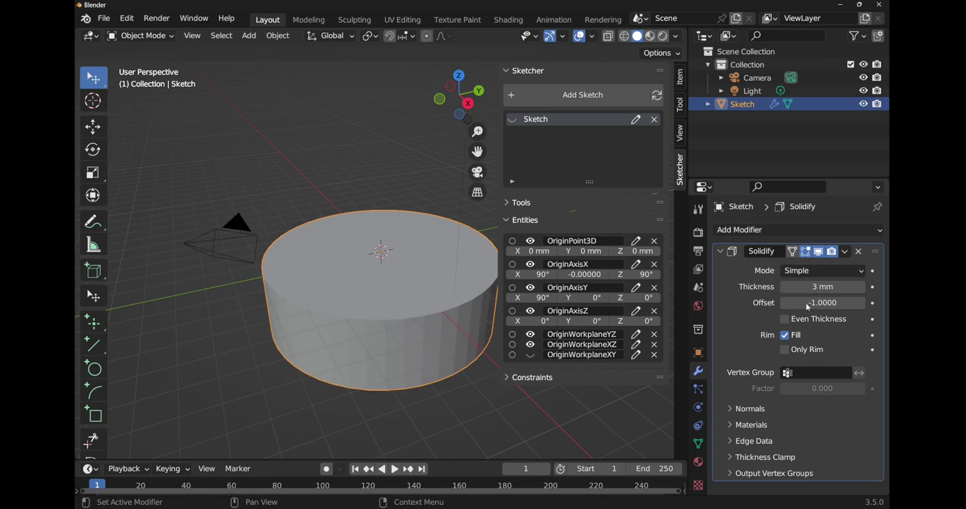
click(811, 304)
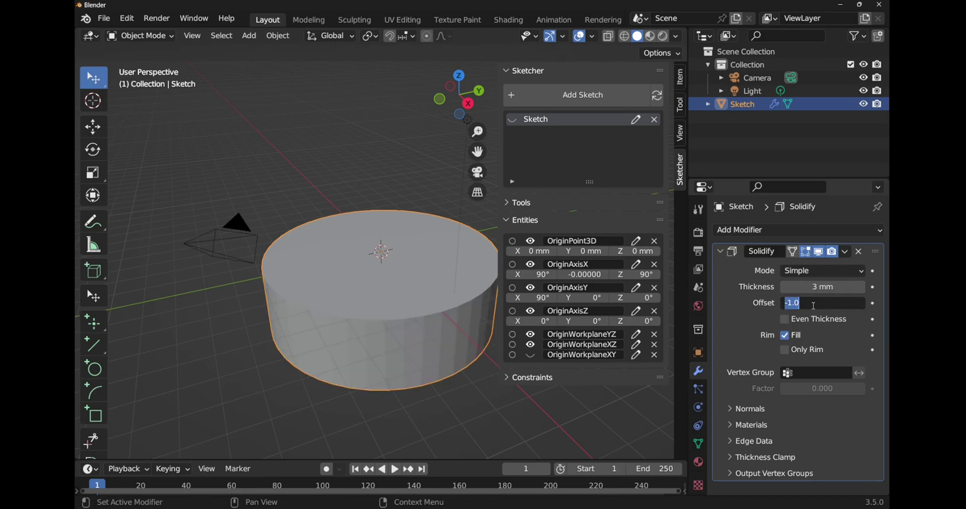
text(1)
key(Return)
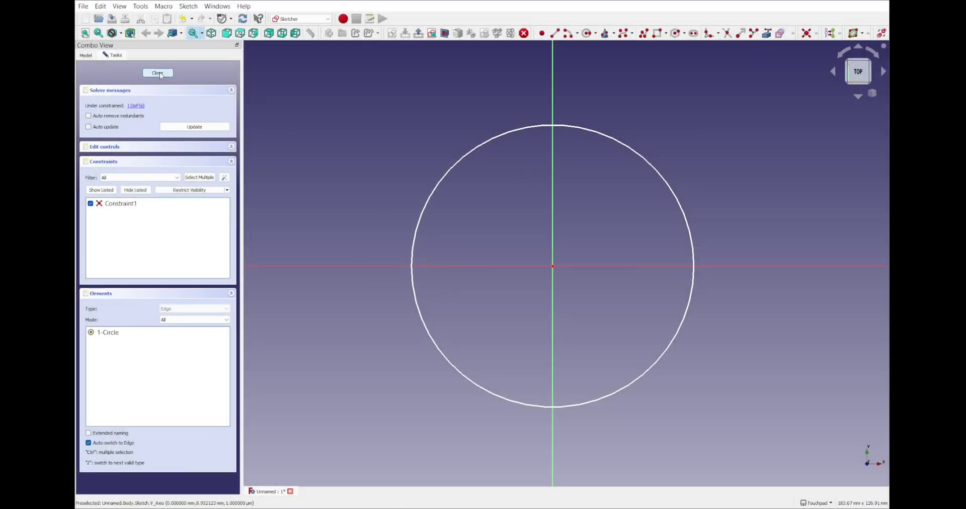
Close FreeCAD's circle sketch and pad it to a 3 mm length
click(158, 73)
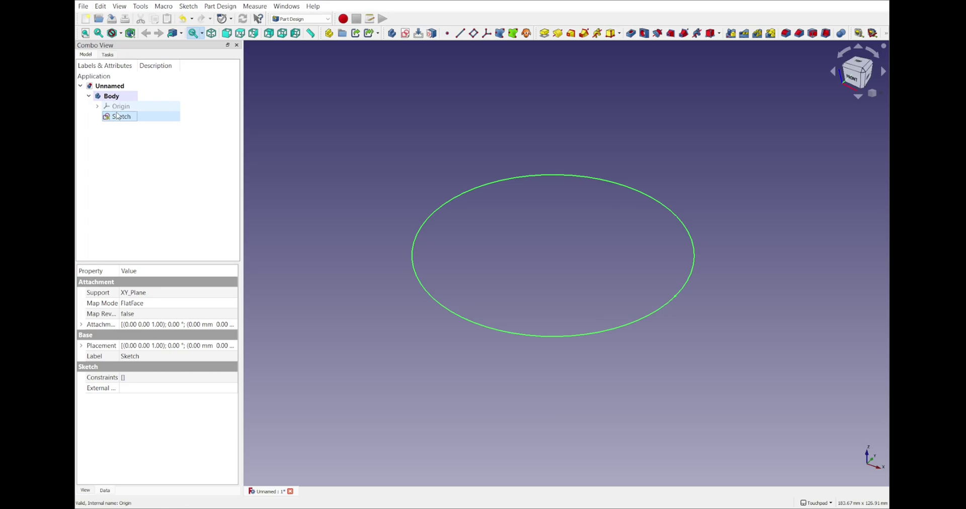
click(543, 34)
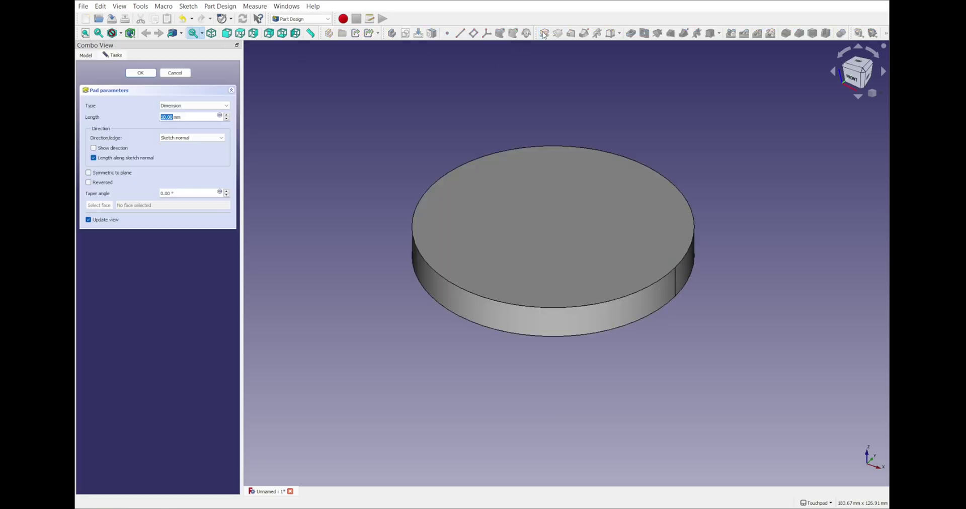
text(3)
click(143, 75)
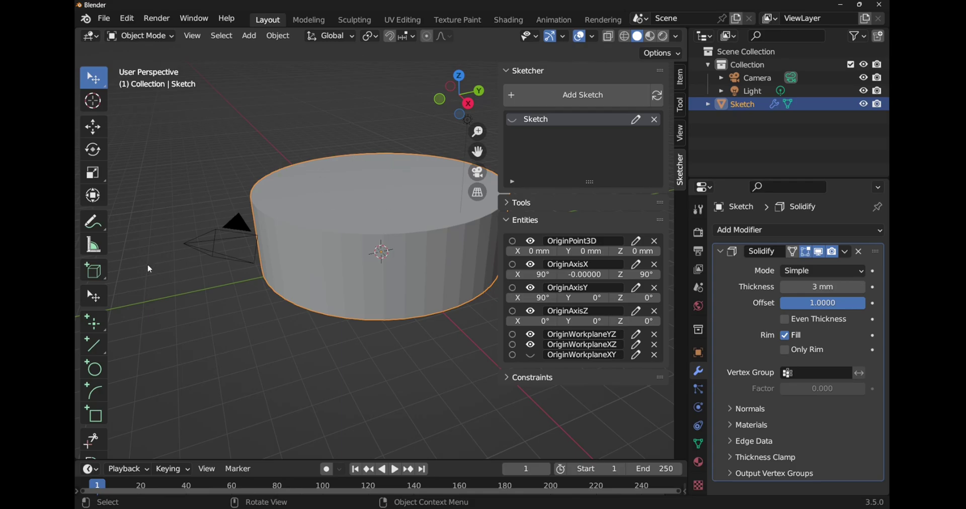
Use the mesh-face workplane tool to place a CAD Sketcher workplane on the cylinder's top face
scroll(94, 410, down, 1)
scroll(94, 410, down, 3)
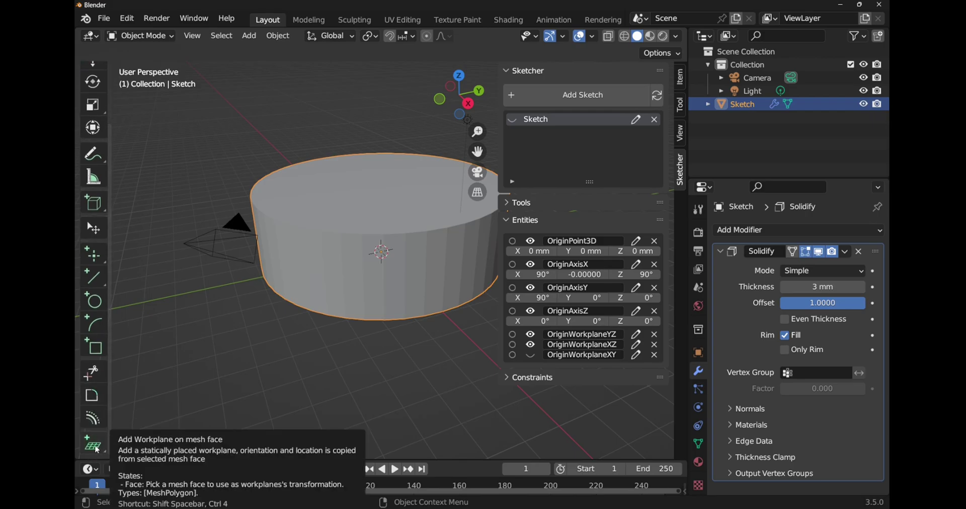
click(97, 449)
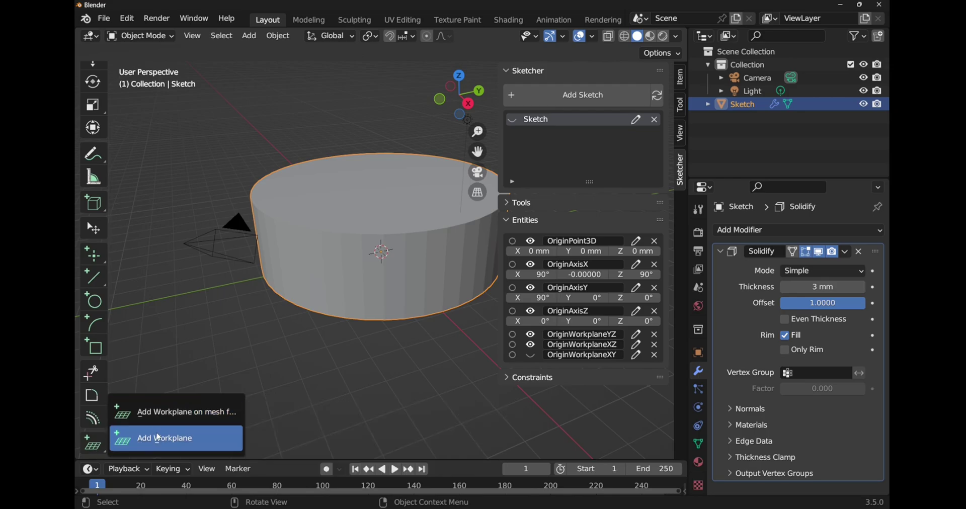
click(176, 412)
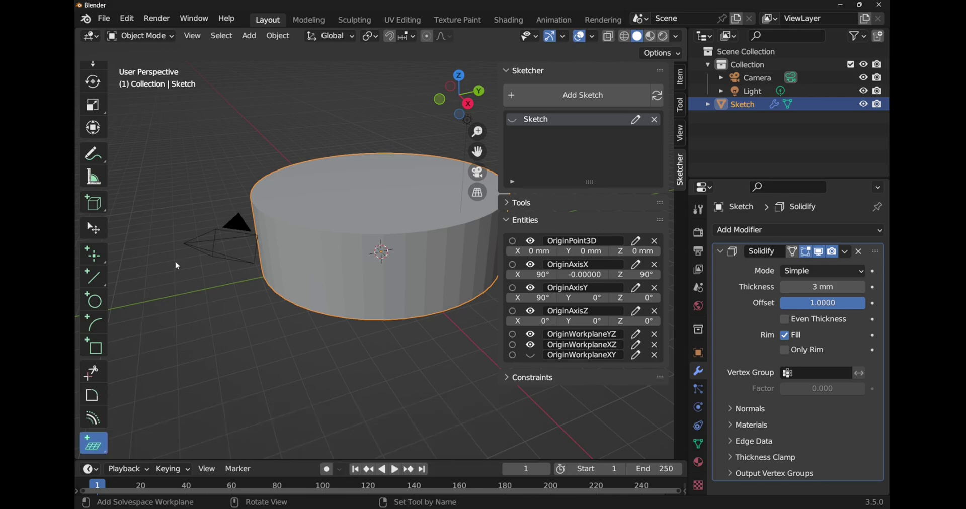
click(380, 198)
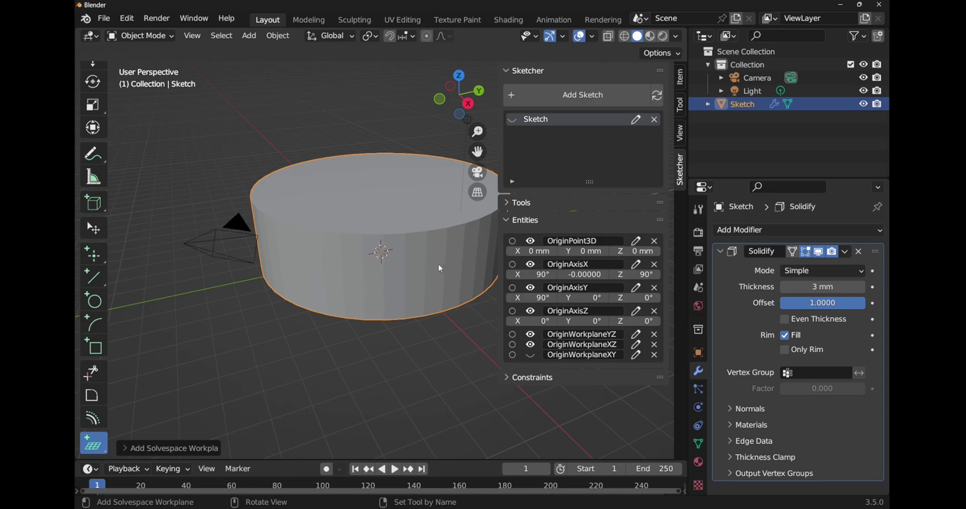
click(385, 205)
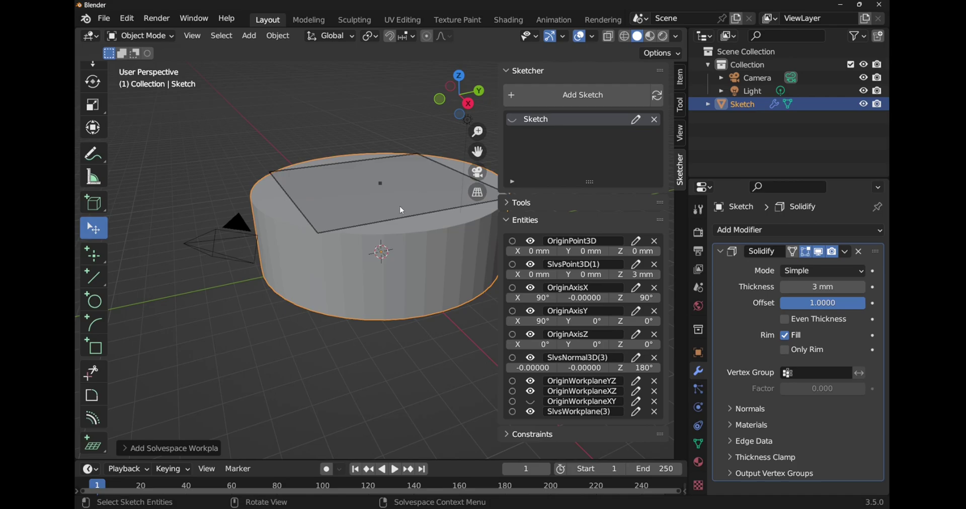
Start a sketch on the new workplane and draw a circle centred on the top face
click(397, 223)
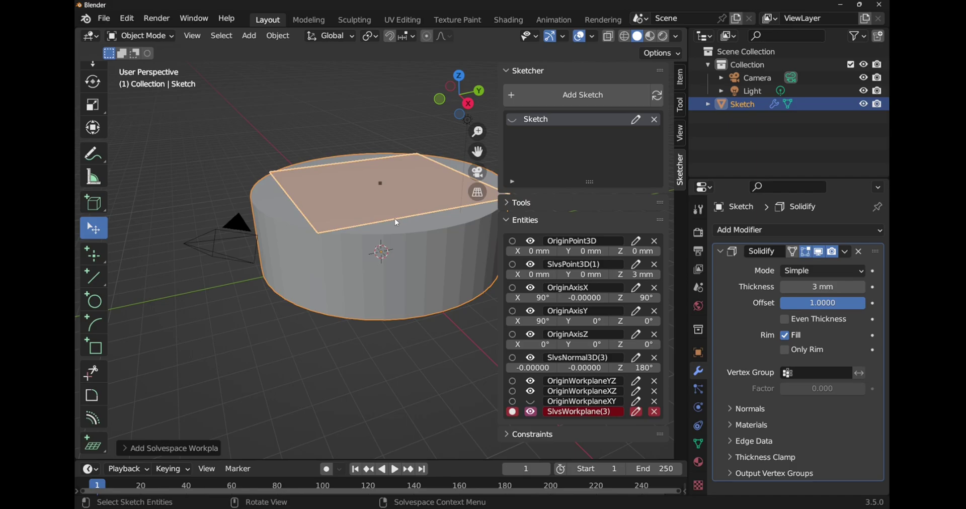
click(570, 100)
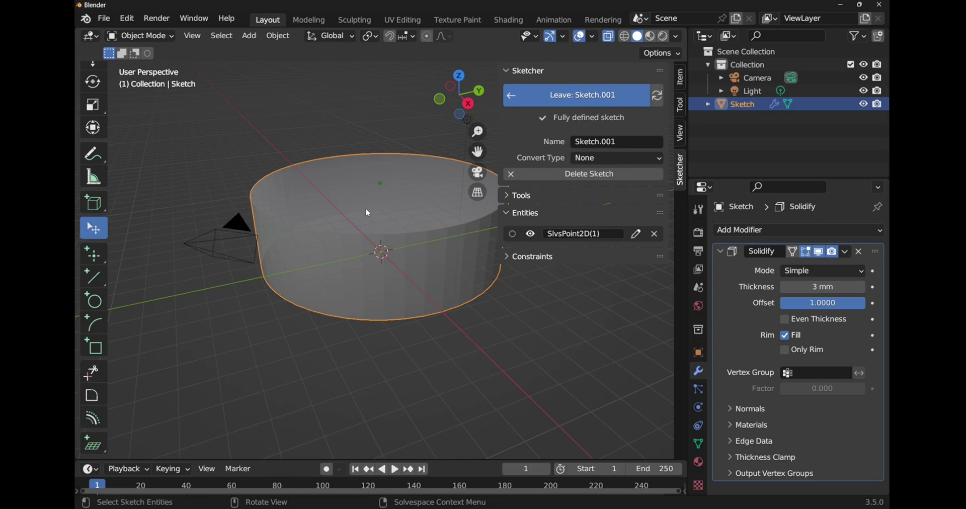
click(94, 301)
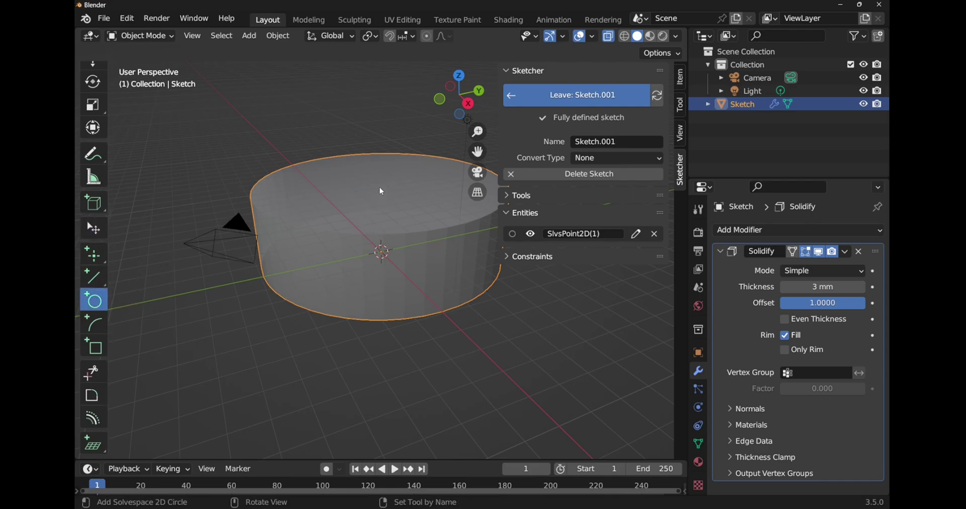
click(380, 183)
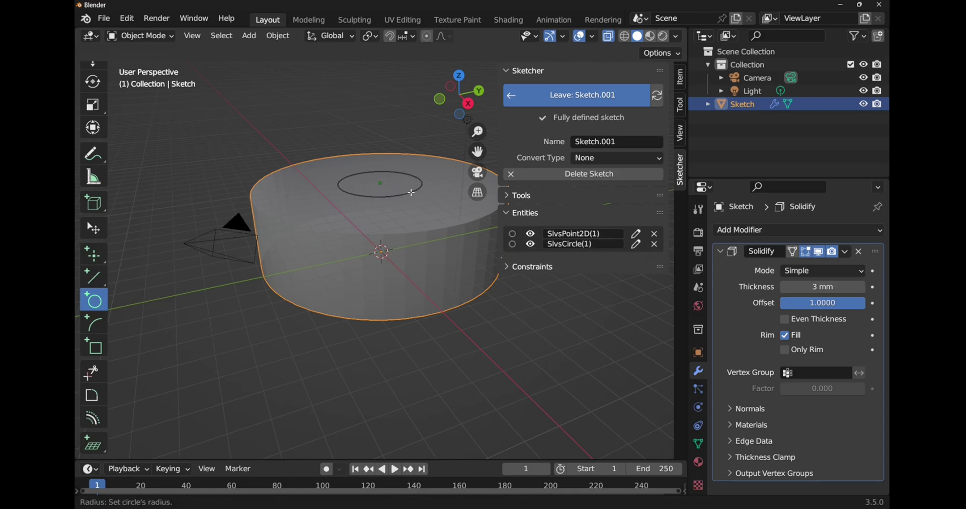
click(412, 193)
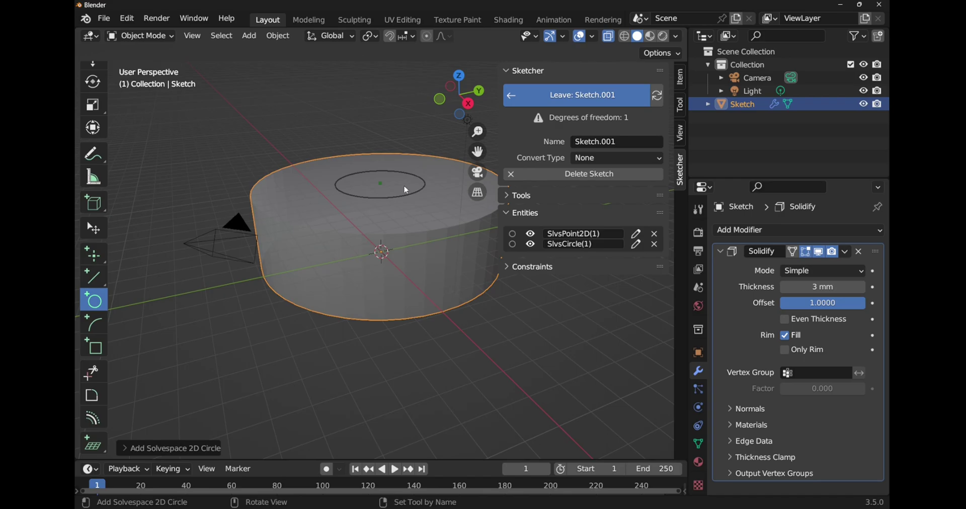
Set Sketch.001's convert type to Mesh and leave the sketch
click(616, 159)
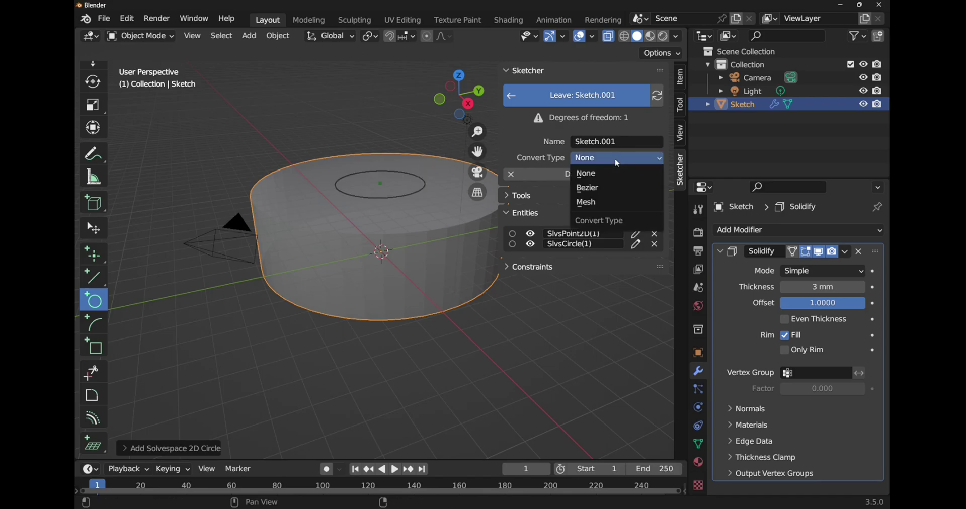
click(614, 202)
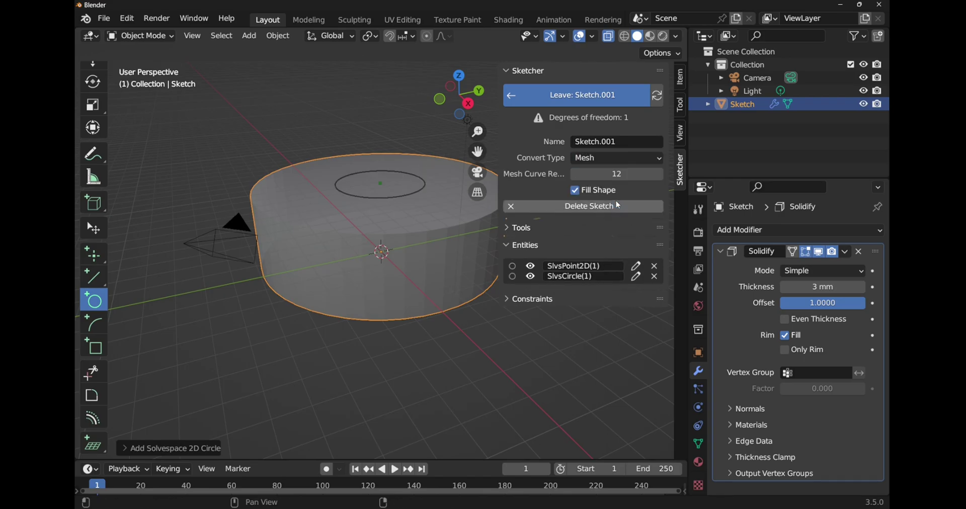
click(568, 104)
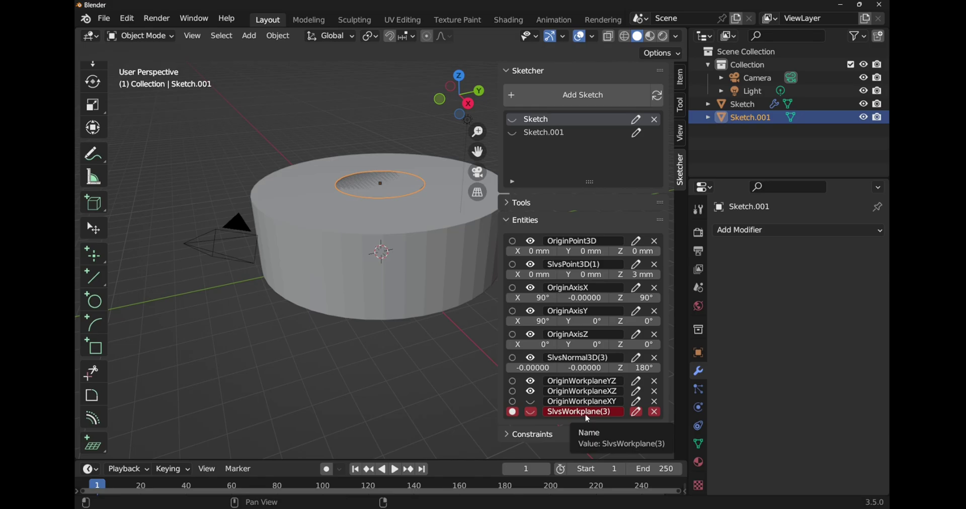
Add a Solidify modifier to Sketch.001 with 1 mm thickness and offset 1
click(762, 231)
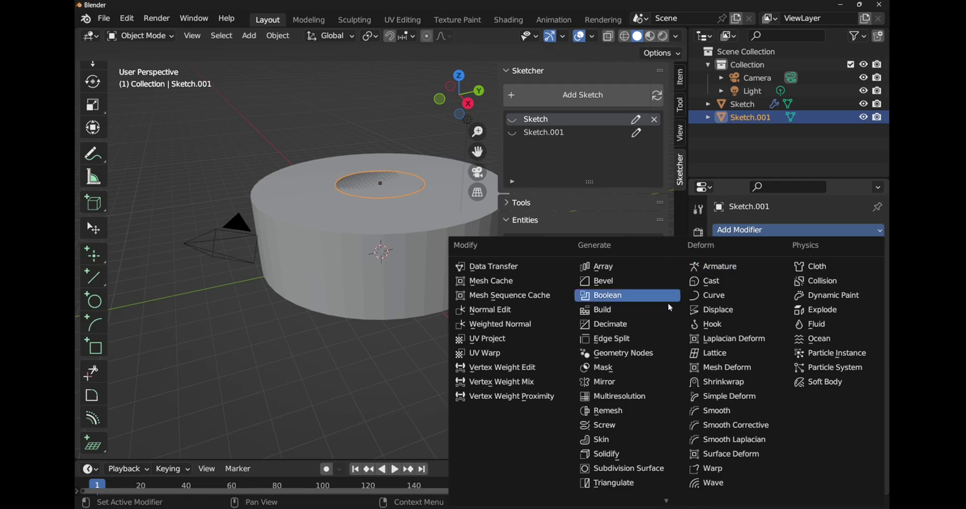
click(643, 455)
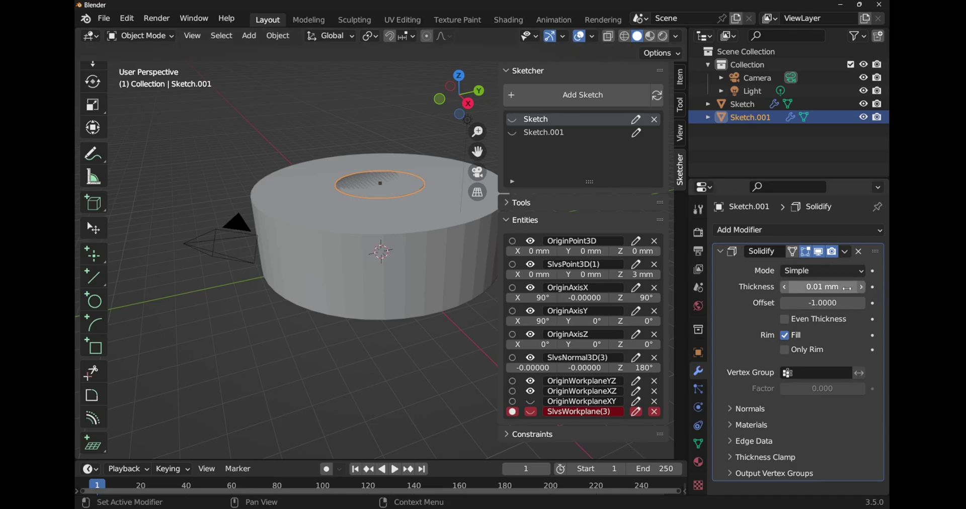
click(829, 291)
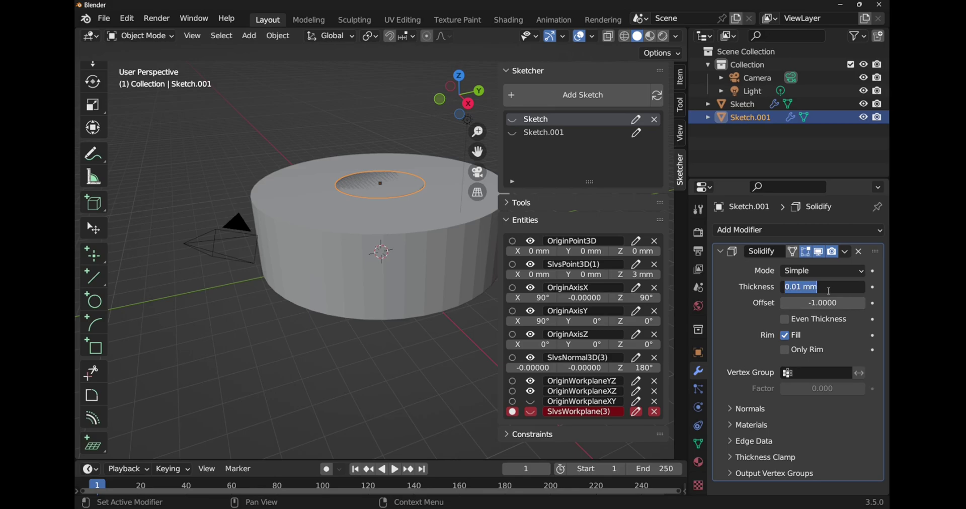
text(1)
key(Return)
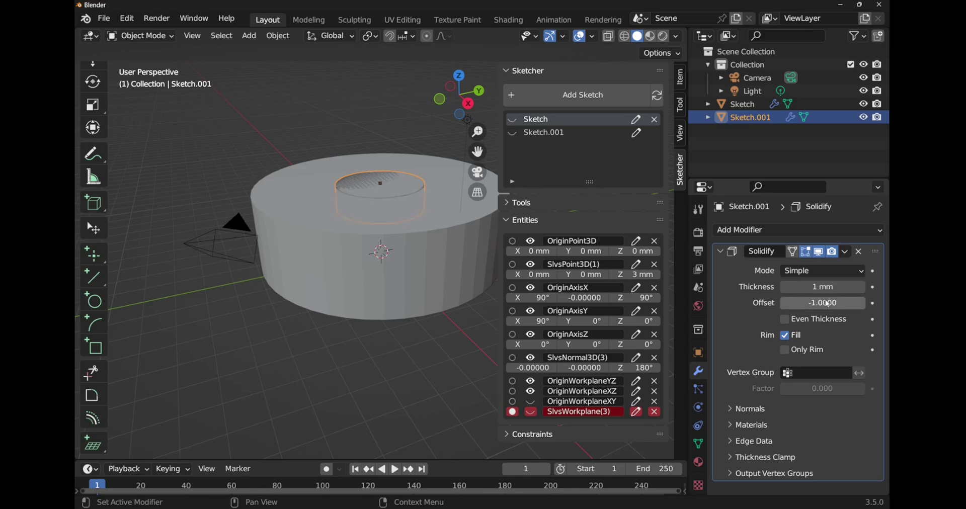
click(813, 304)
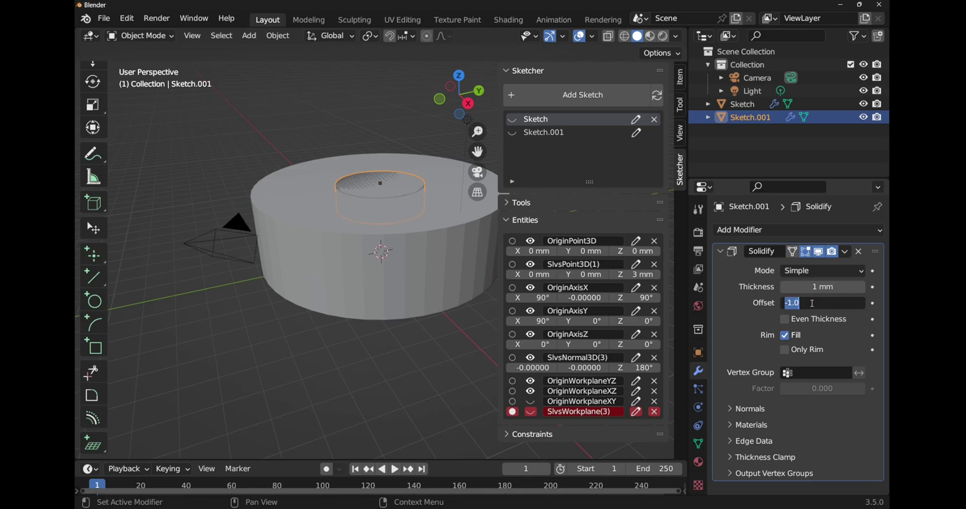
text(1)
key(Return)
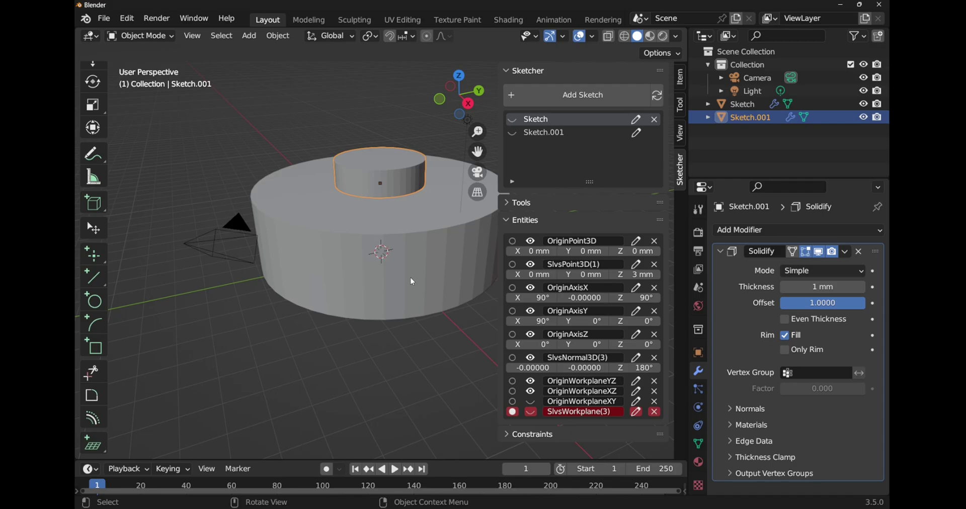
In FreeCAD, sketch a circle centred on the origin on the Pad's top face
key(alt+Tab)
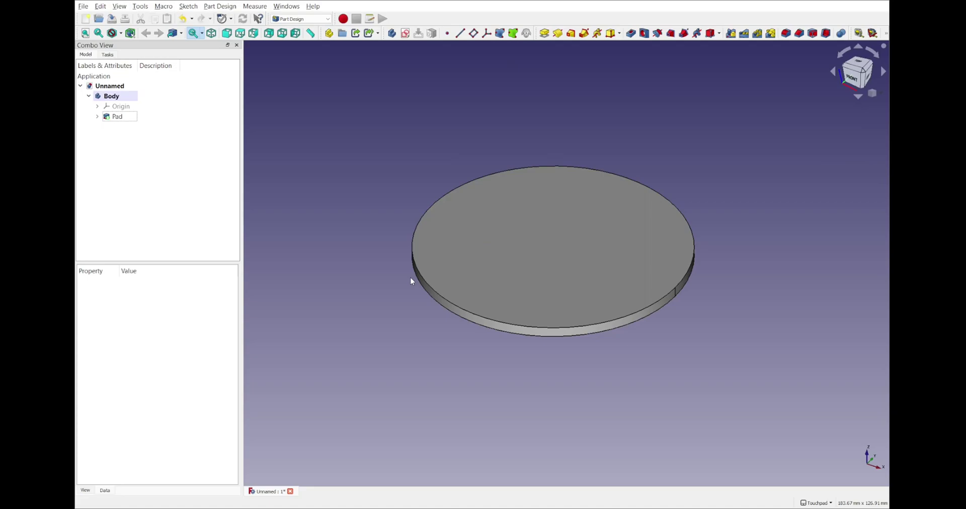
click(550, 258)
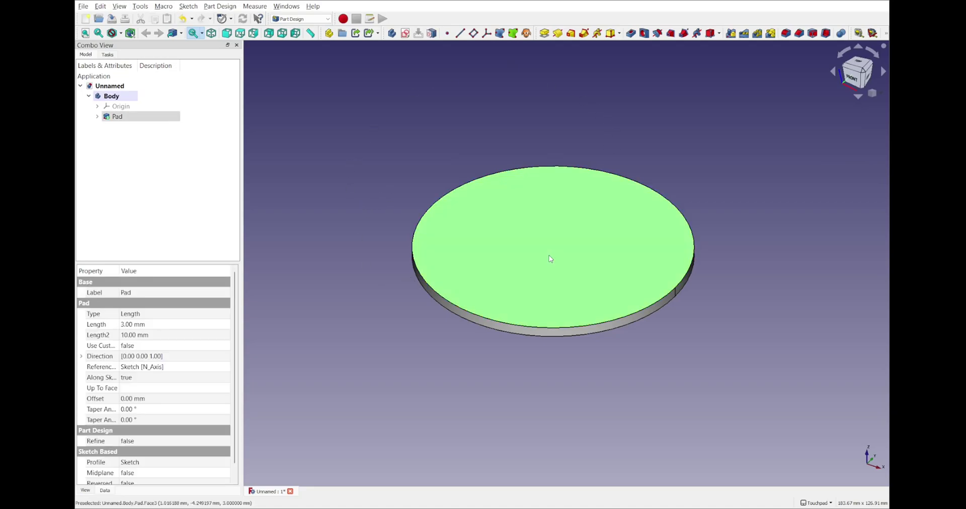
click(406, 33)
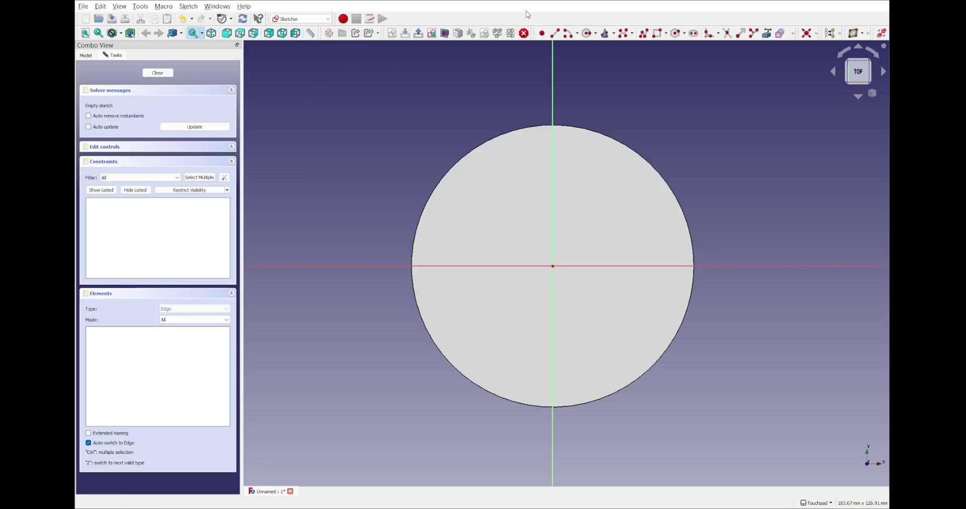
click(586, 33)
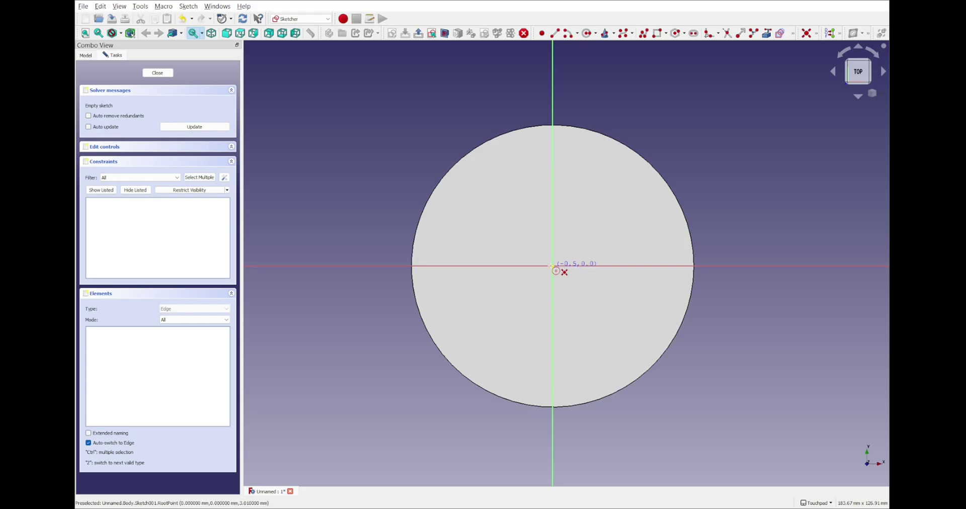
click(552, 265)
click(604, 286)
click(156, 74)
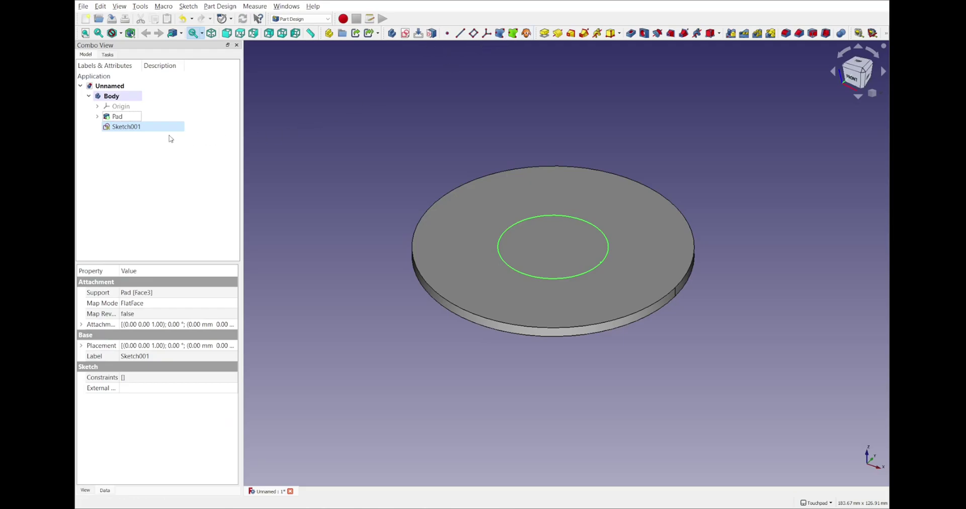
Pad the circle 1 mm into a raised boss and orbit to inspect it
click(544, 33)
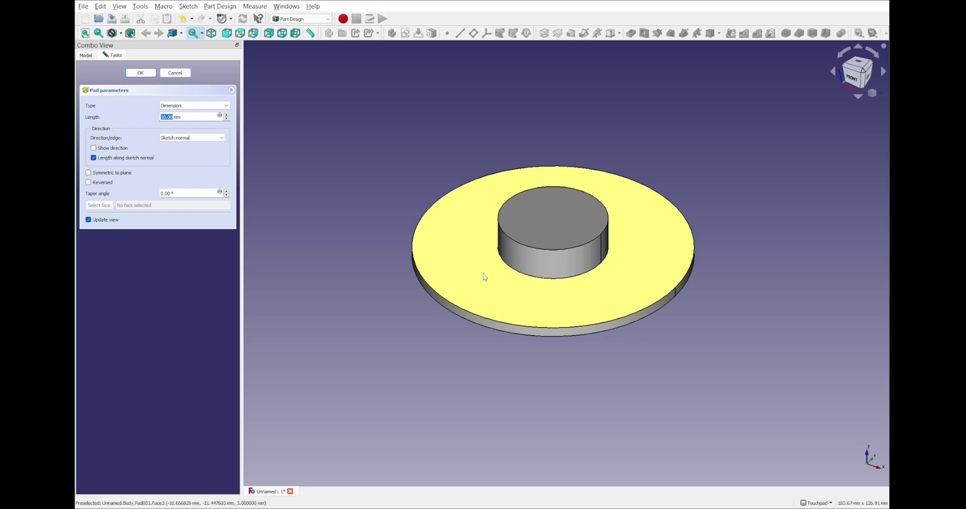
text(1)
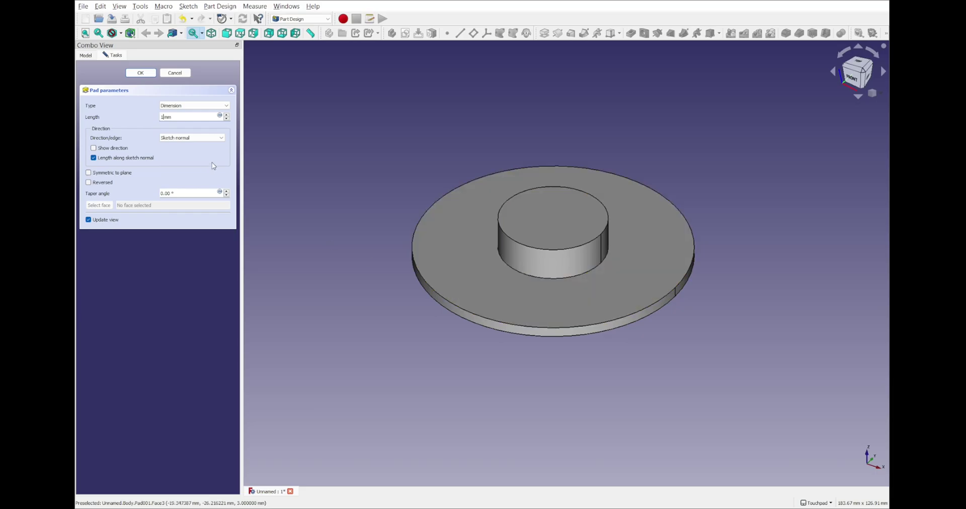
click(141, 73)
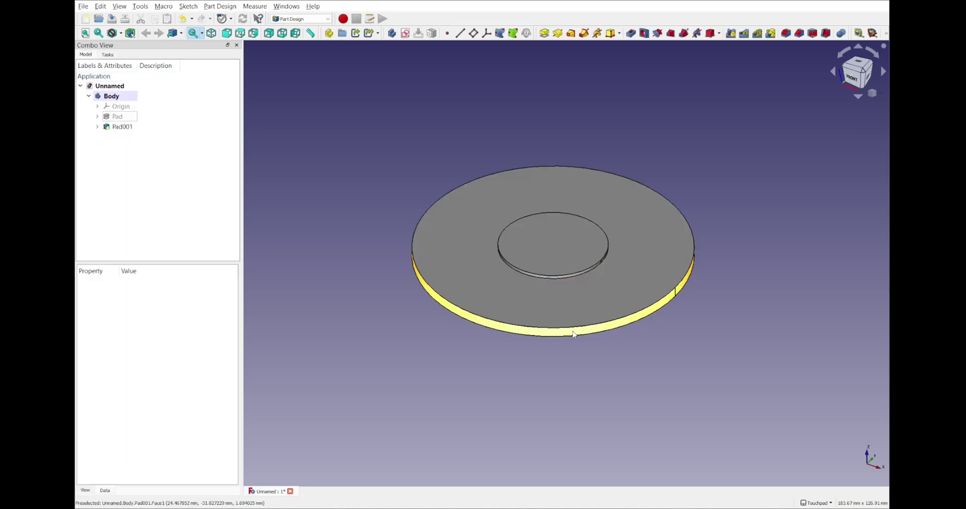
mouse_move(574, 330)
middle_down()
mouse_move(612, 282)
mouse_move(583, 332)
middle_up()
Add a Boolean modifier to Sketch.001, eyedropping the Sketch disc as its object
scroll(583, 332, down, 1)
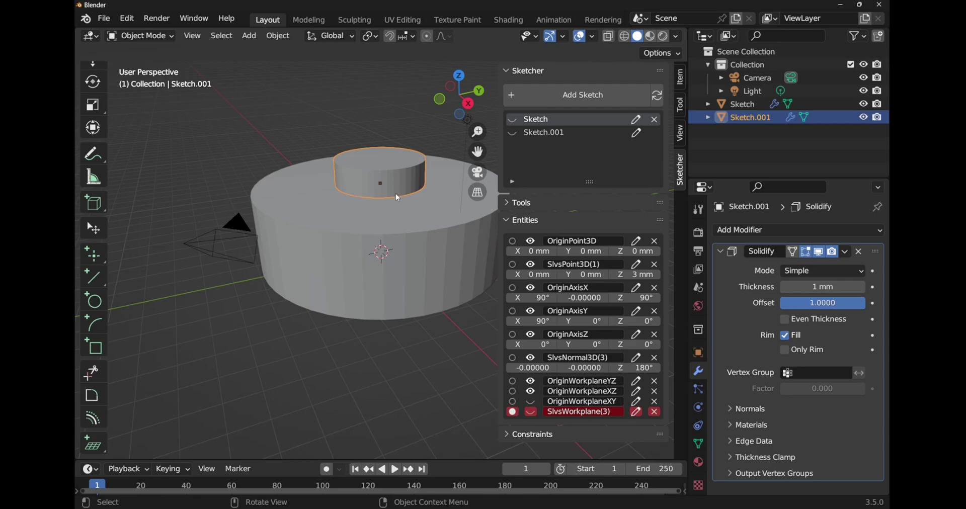
click(779, 233)
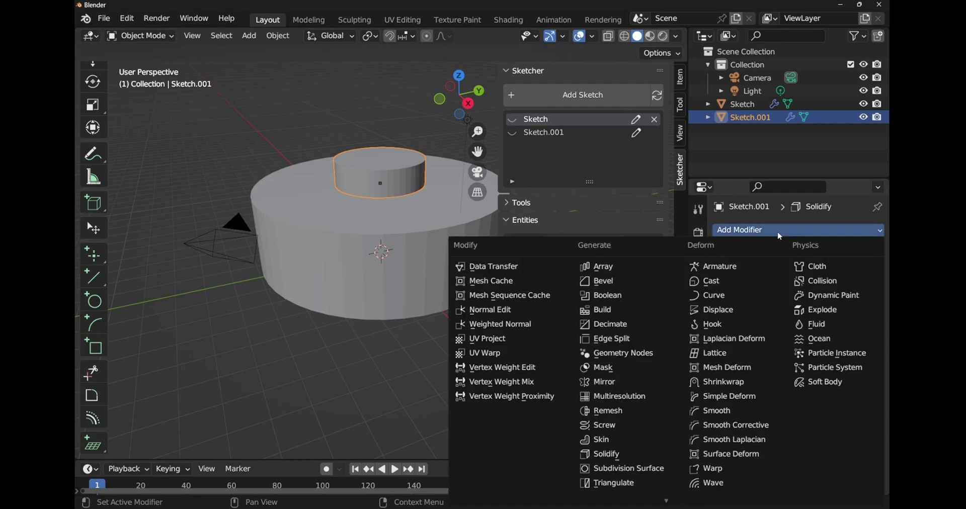
click(632, 296)
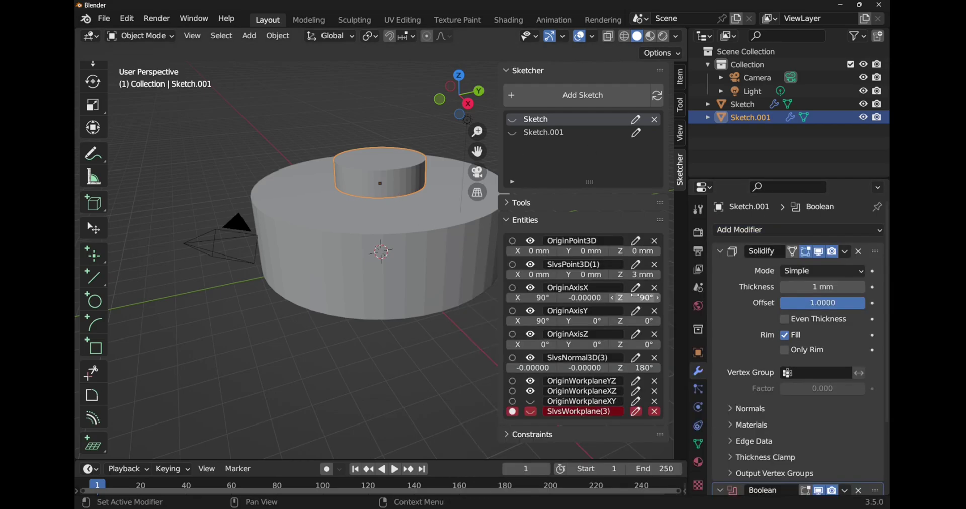
scroll(756, 321, down, 5)
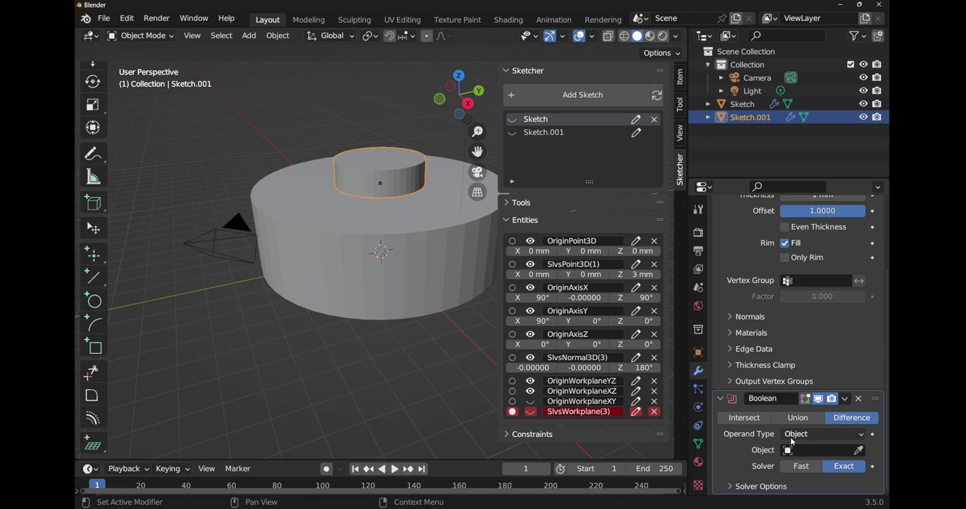
click(858, 451)
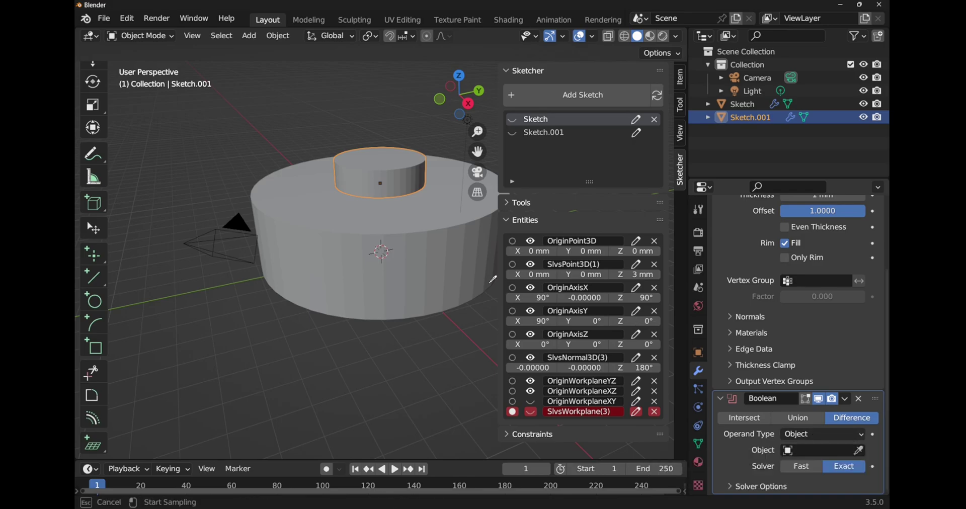
click(401, 278)
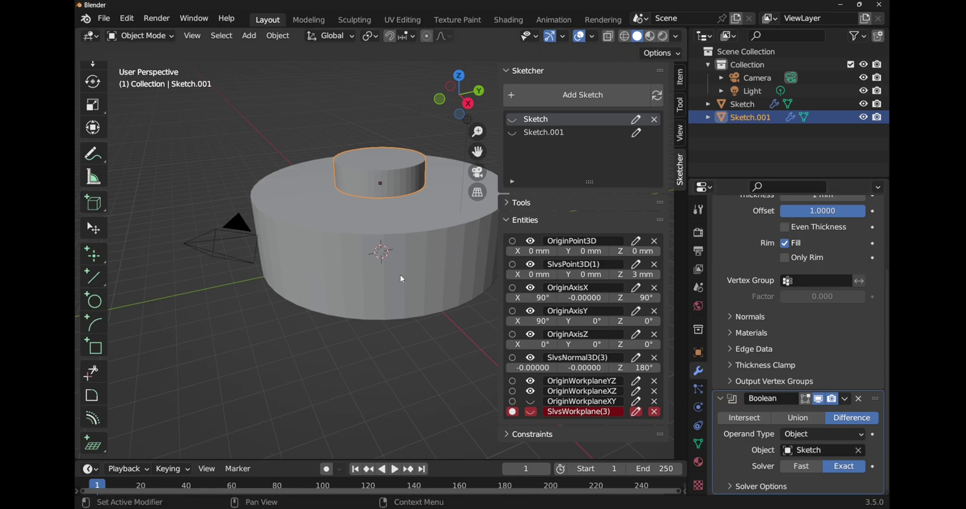
Set the boolean to Union after briefly trying Intersect, then view the joined shapes
click(797, 420)
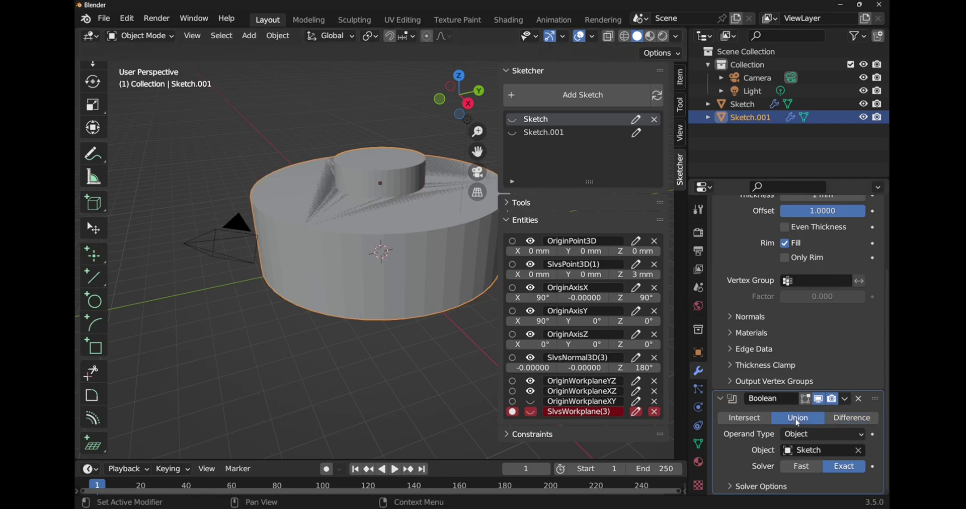
click(753, 424)
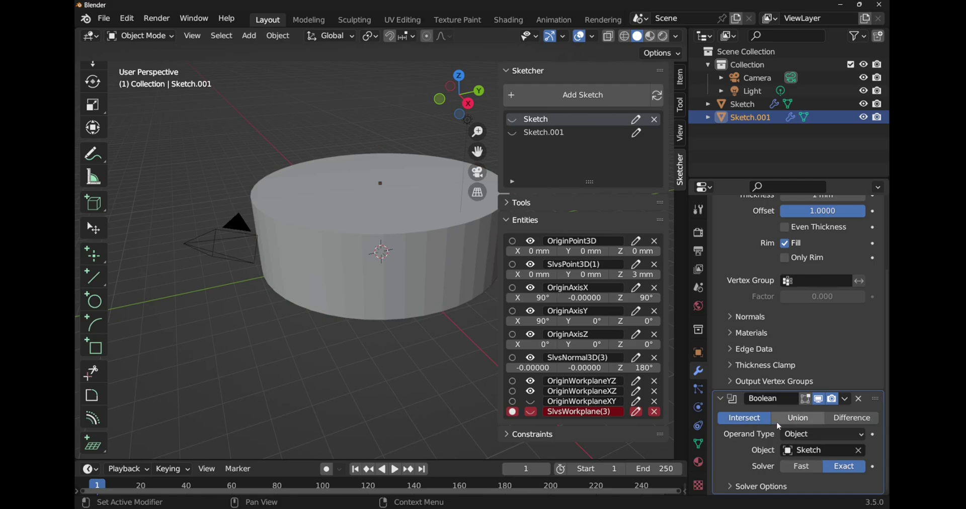
click(790, 422)
drag(459, 95, 376, 161)
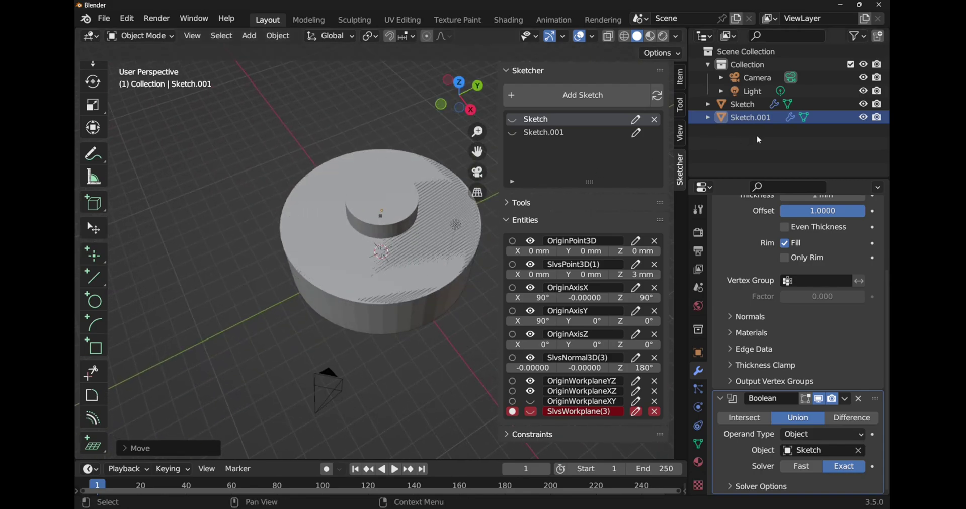
Hide the Sketch disc with its Outliner eye icon and select Sketch.001
click(746, 105)
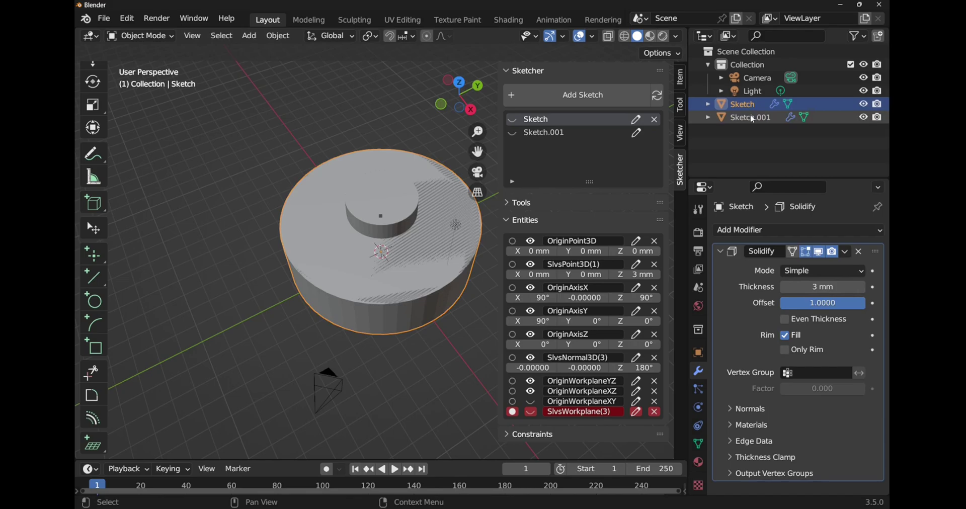
click(752, 118)
click(728, 106)
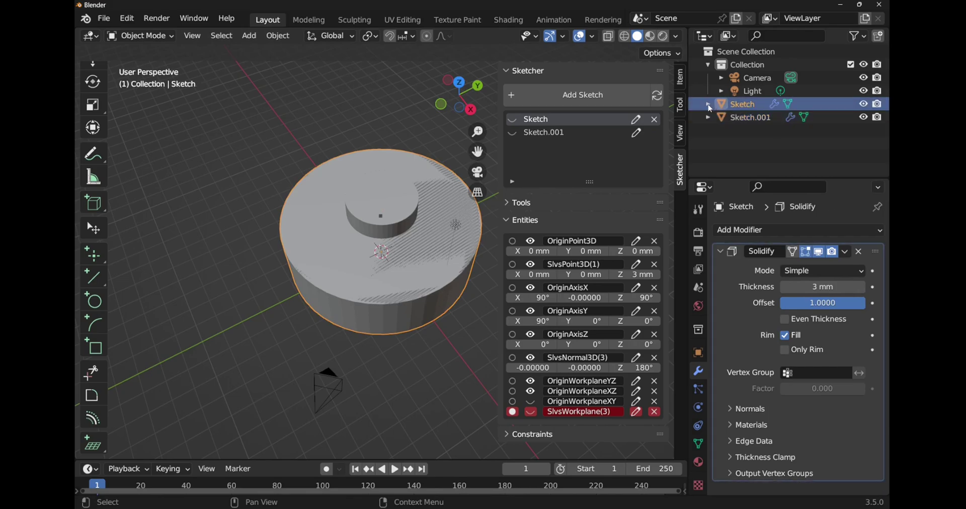
click(708, 105)
click(708, 105)
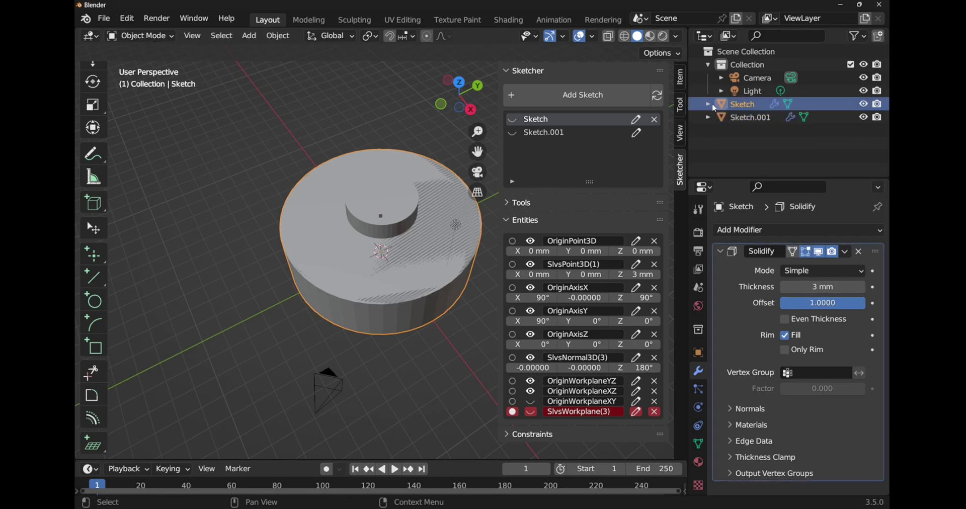
click(863, 104)
click(737, 121)
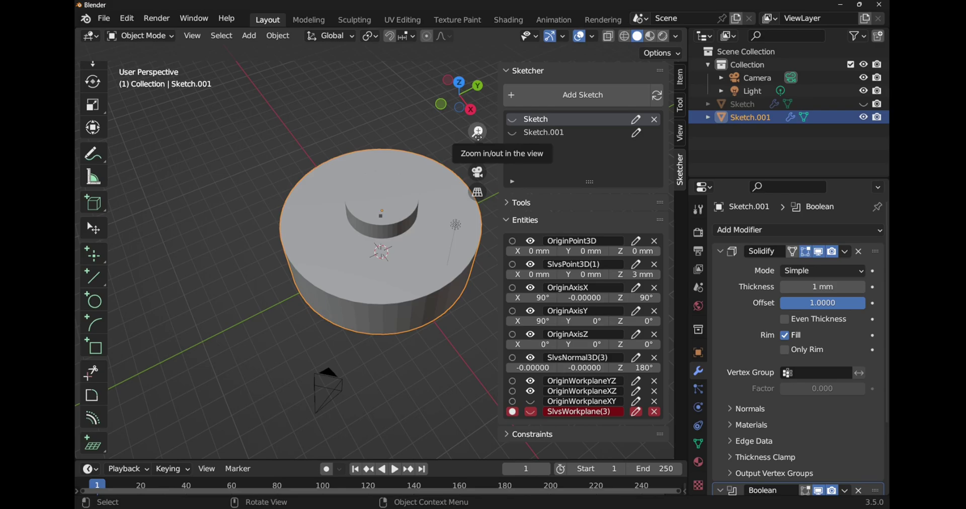
Pan and orbit the view to inspect the combined boss and disc
drag(478, 150, 435, 152)
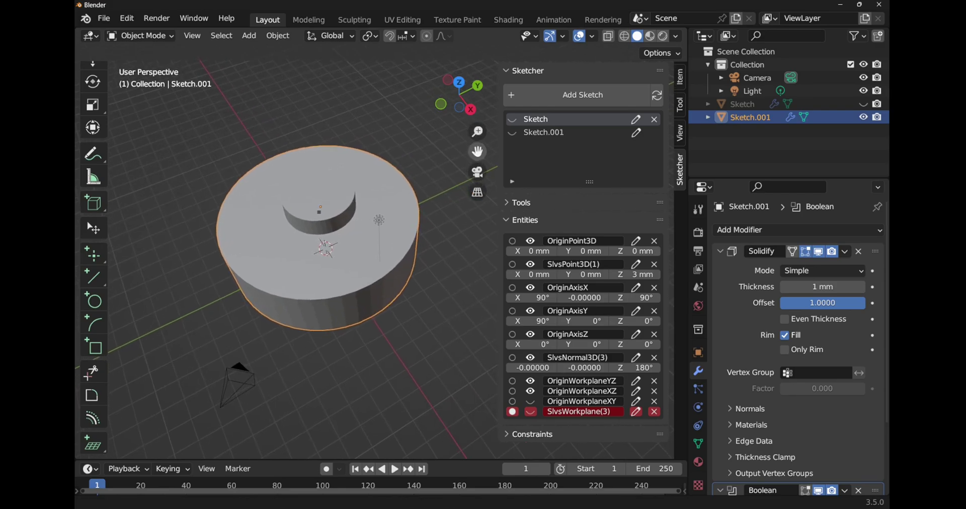
drag(459, 96, 468, 81)
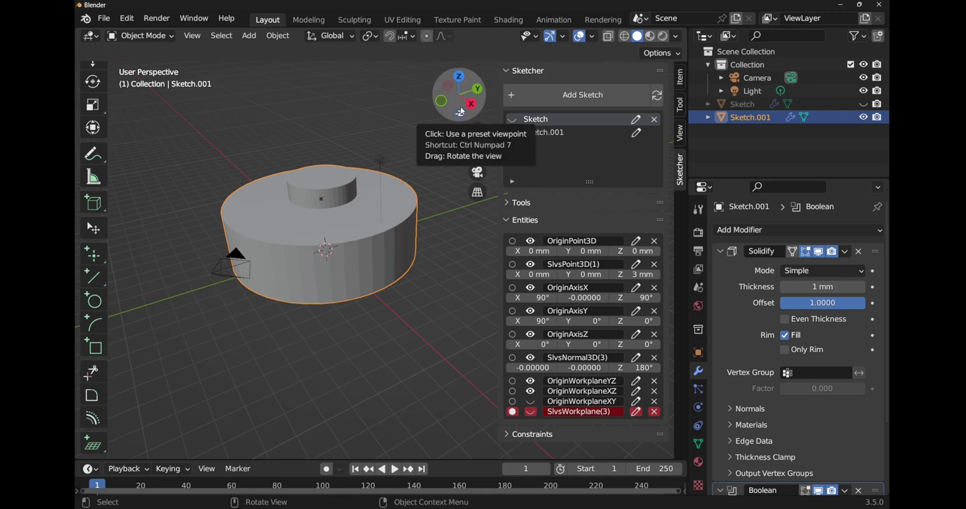
drag(459, 95, 464, 108)
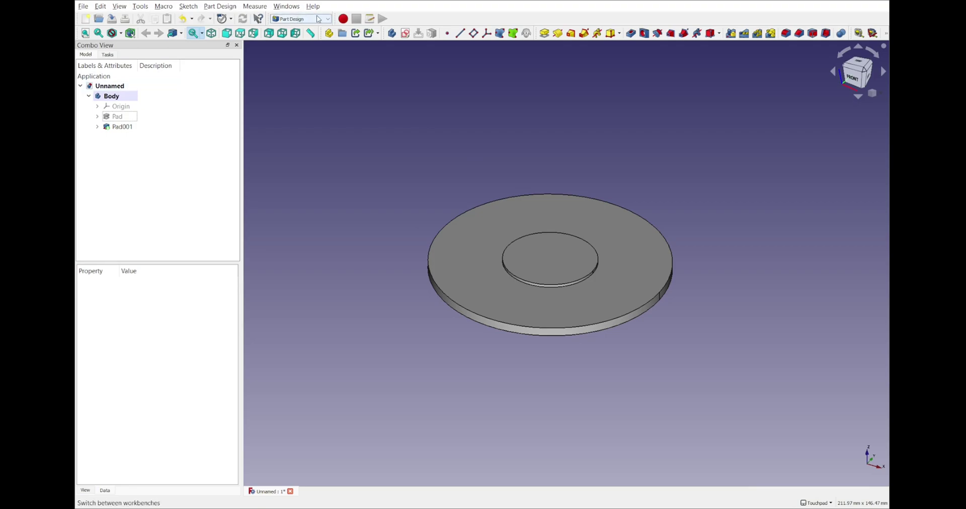
Check Pad and Pad001, then Transform the Body 14 mm along X and switch to Part
click(119, 128)
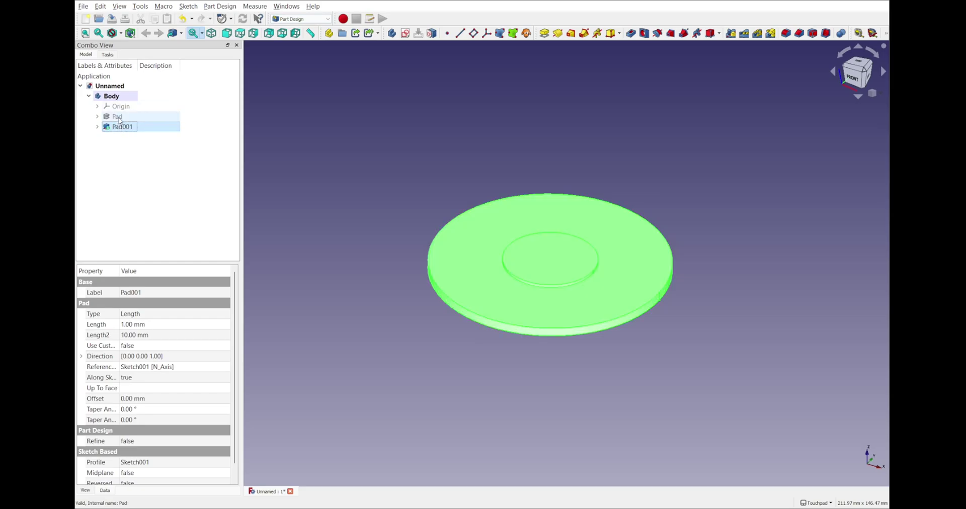
click(119, 120)
click(121, 129)
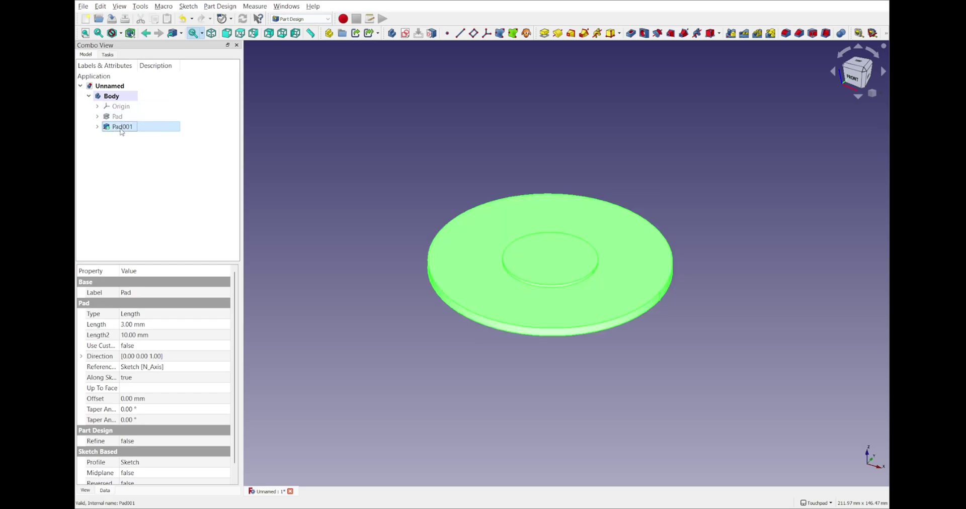
click(115, 97)
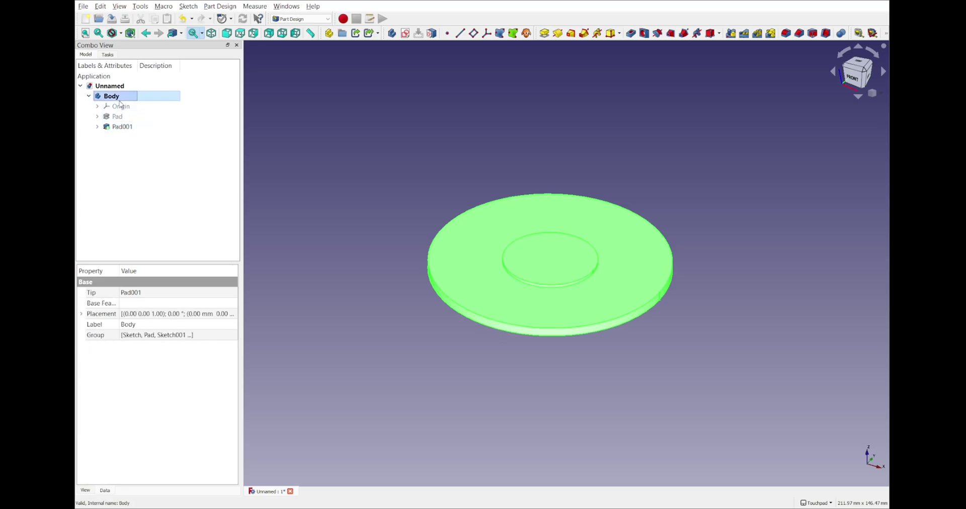
right_click(120, 100)
click(146, 118)
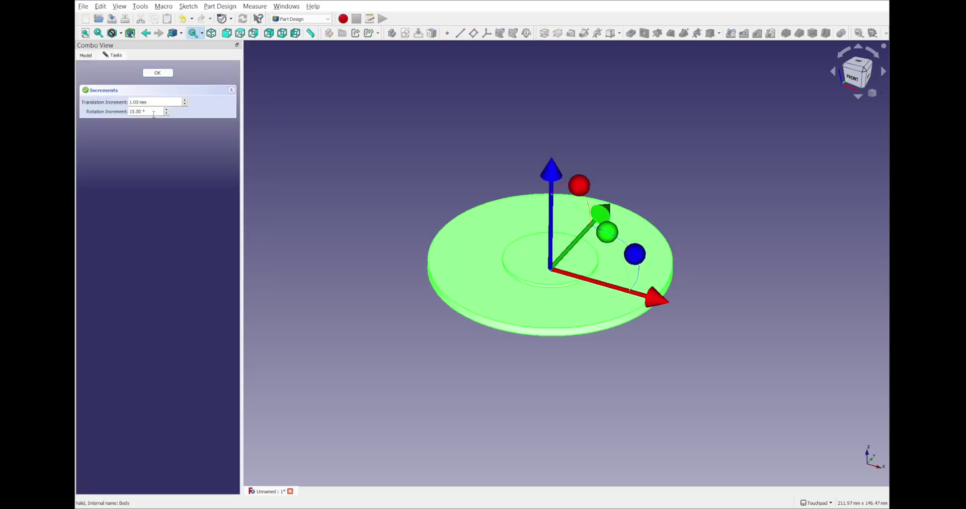
drag(659, 305, 702, 311)
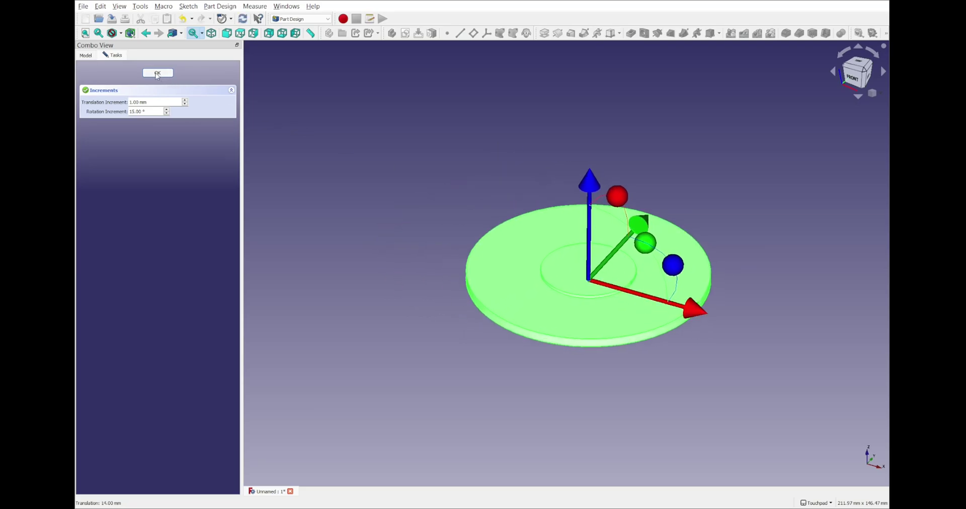
click(158, 73)
click(291, 20)
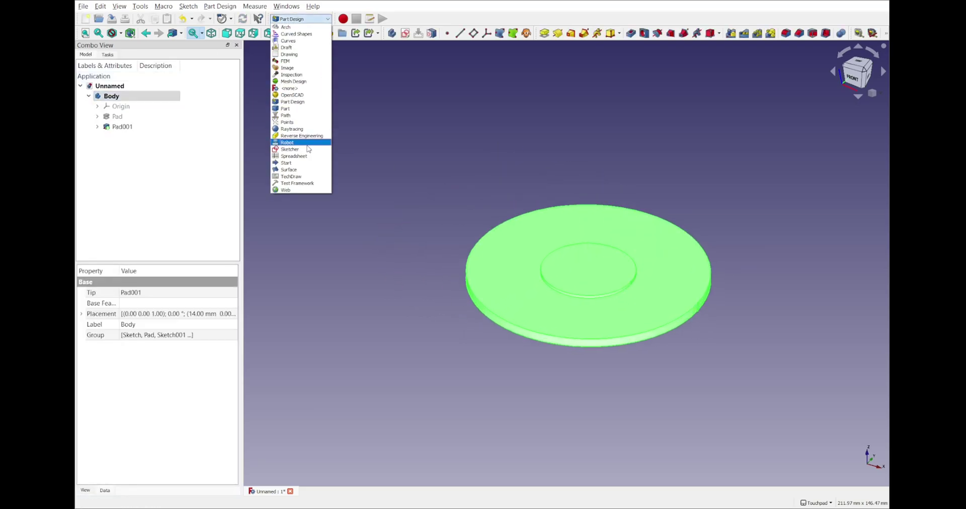
click(309, 113)
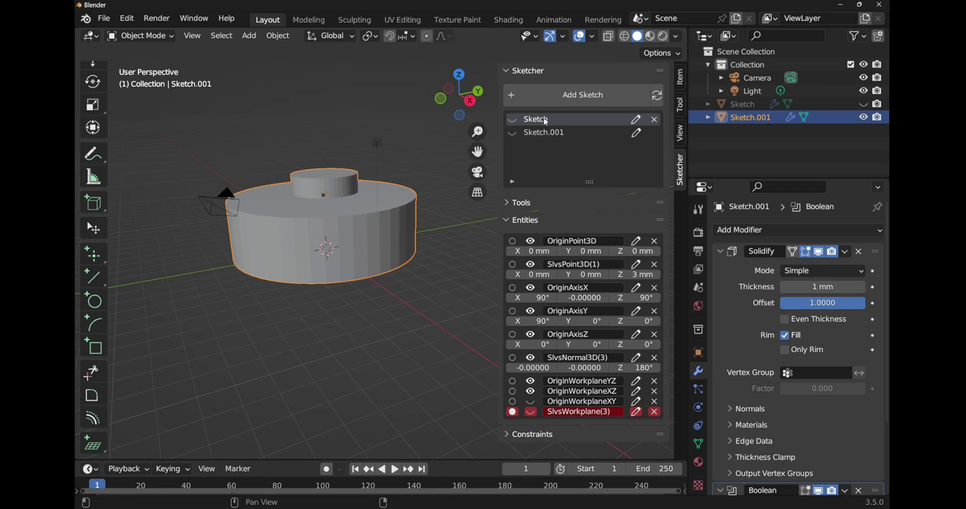
Edit Sketch.001, drag its circle outward to widen the boss, and leave the sketch
click(554, 134)
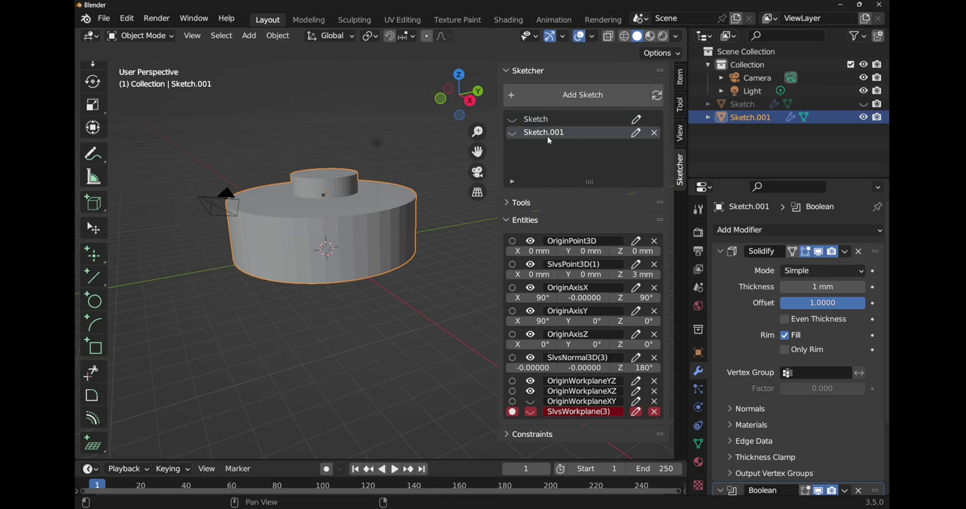
click(636, 134)
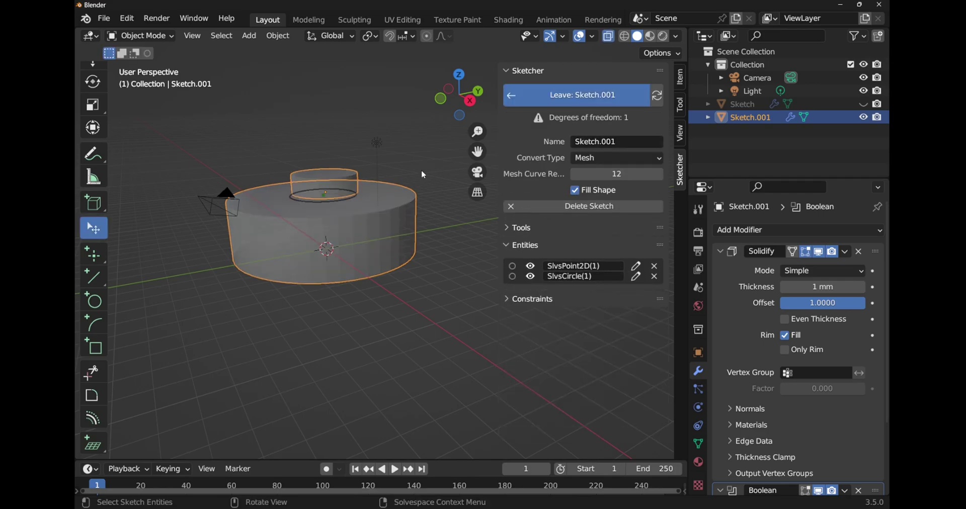
drag(355, 199, 386, 200)
click(572, 97)
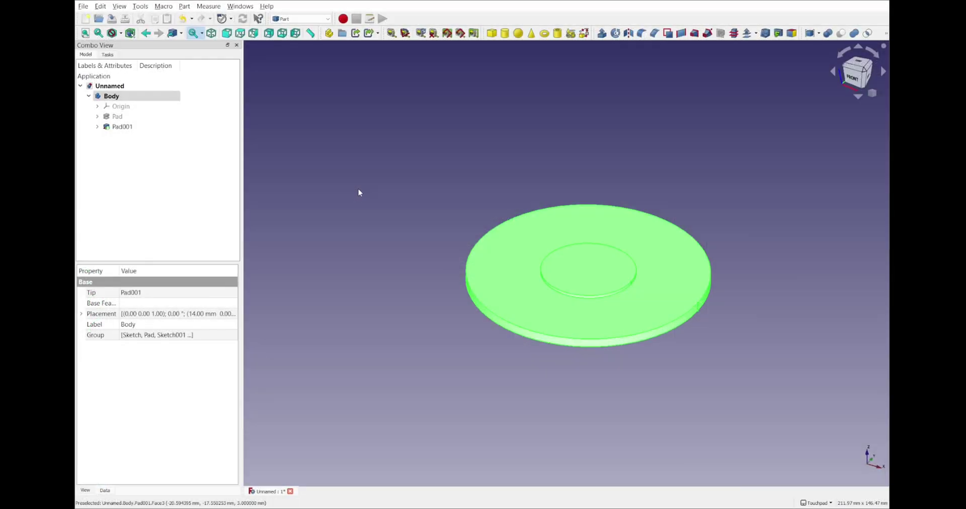
Open Sketch001 under Pad001 for editing in FreeCAD
click(388, 173)
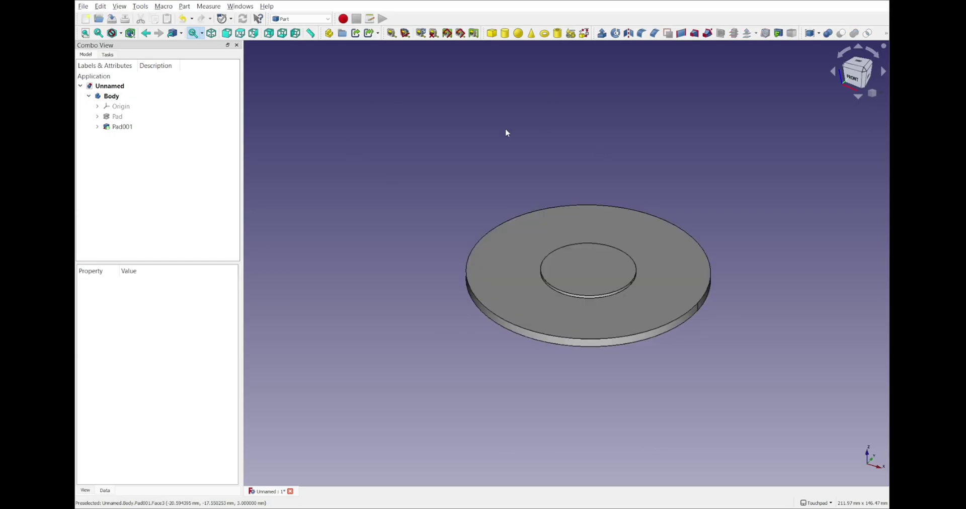
click(105, 127)
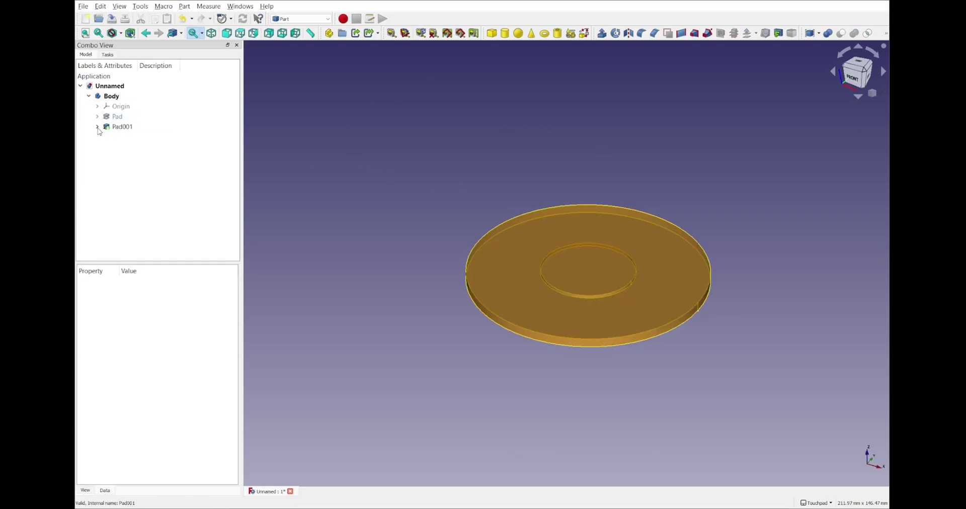
click(97, 127)
double_click(142, 137)
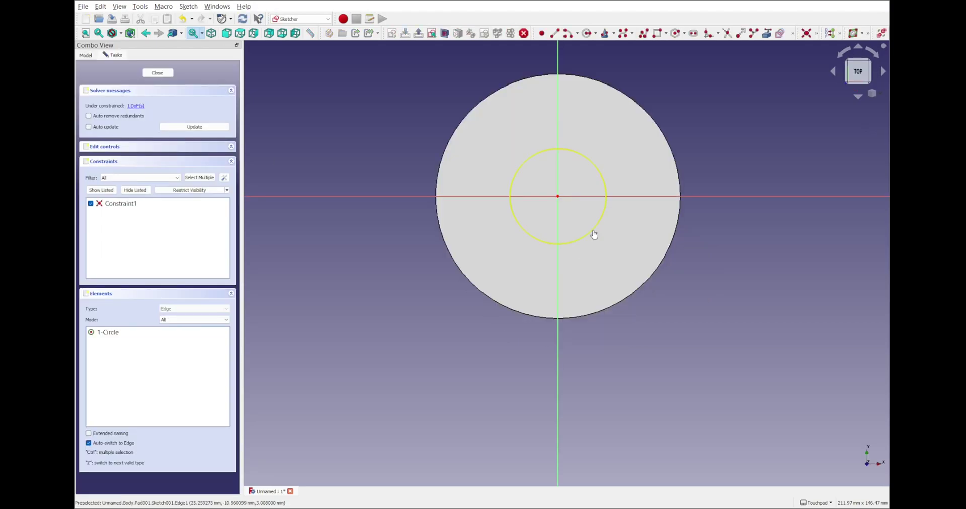
Enlarge the inner boss circle, close the sketch, and view the wider pad from a tilted angle
drag(598, 235, 635, 248)
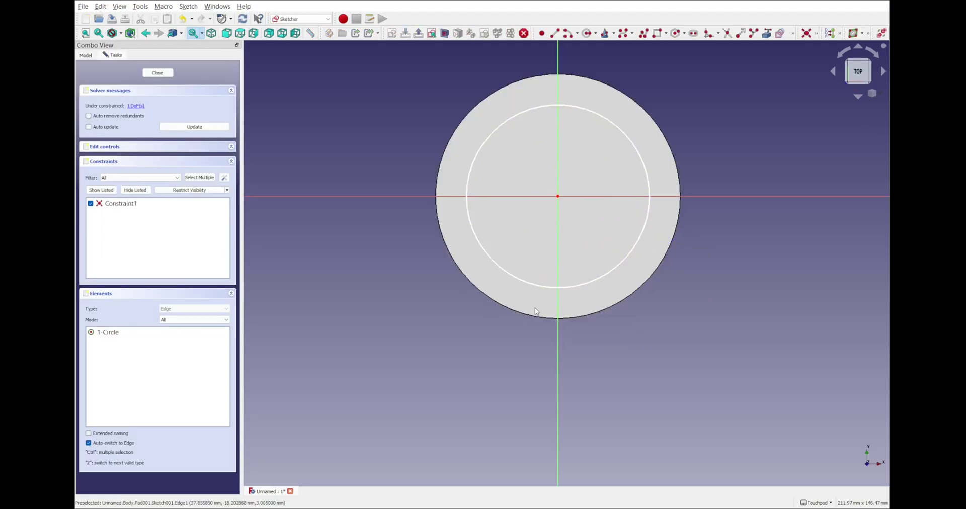
alt+drag(558, 297, 431, 183)
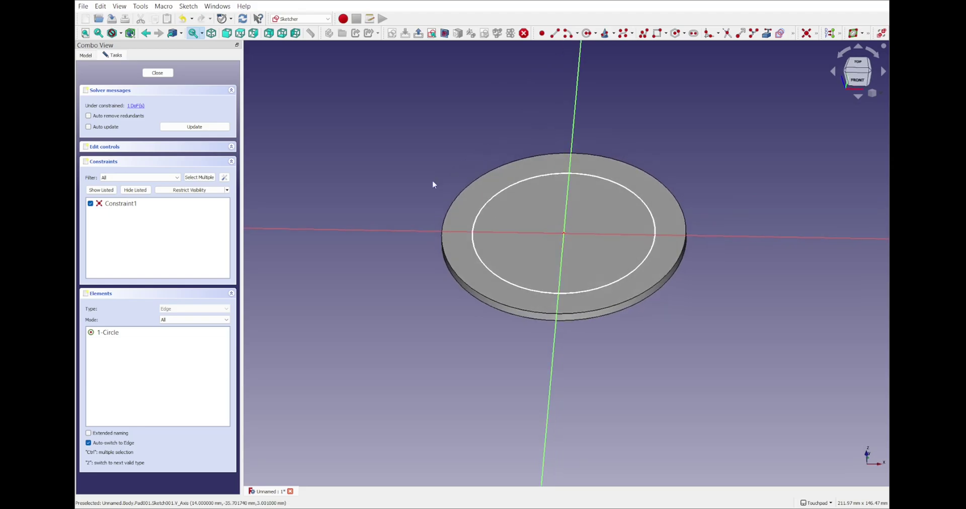
click(150, 75)
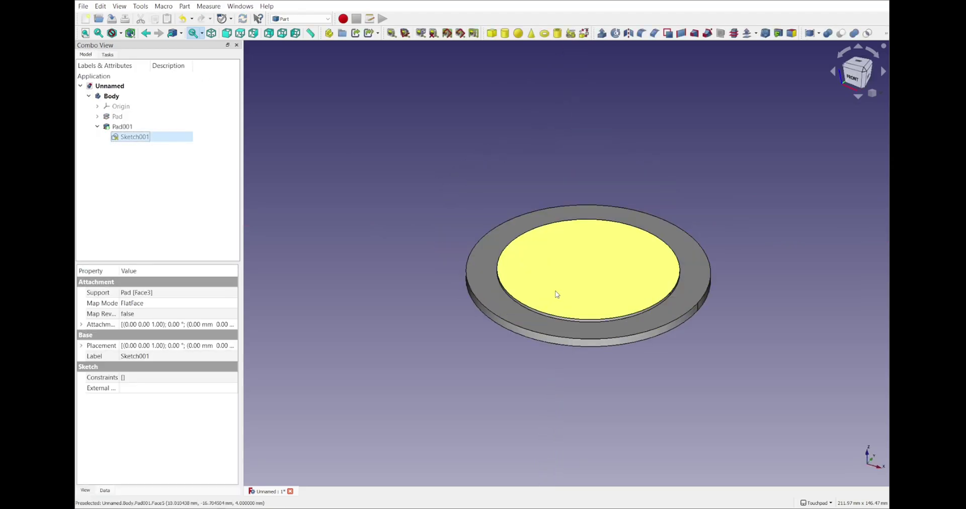
mouse_move(559, 296)
alt+mouse_down()
mouse_move(707, 339)
mouse_move(621, 306)
mouse_move(513, 293)
mouse_move(599, 300)
mouse_move(571, 288)
alt+mouse_up()
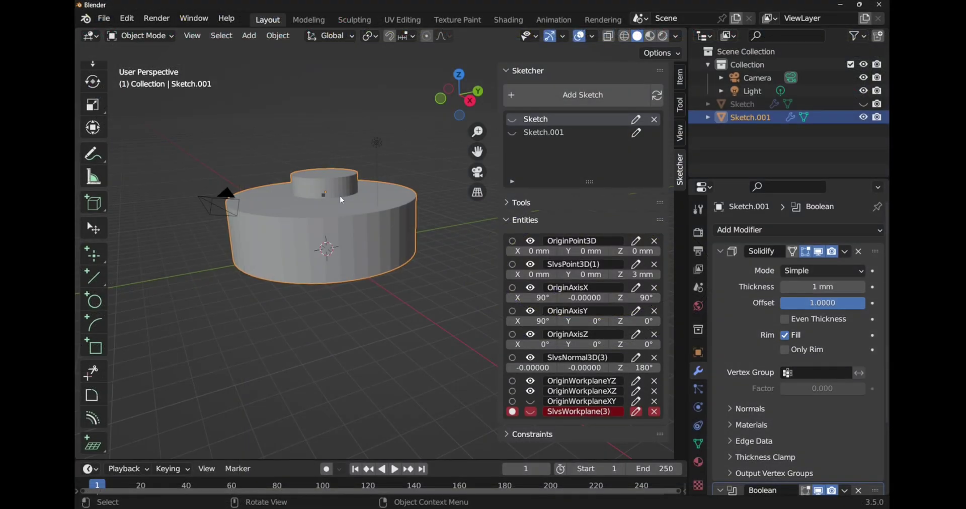